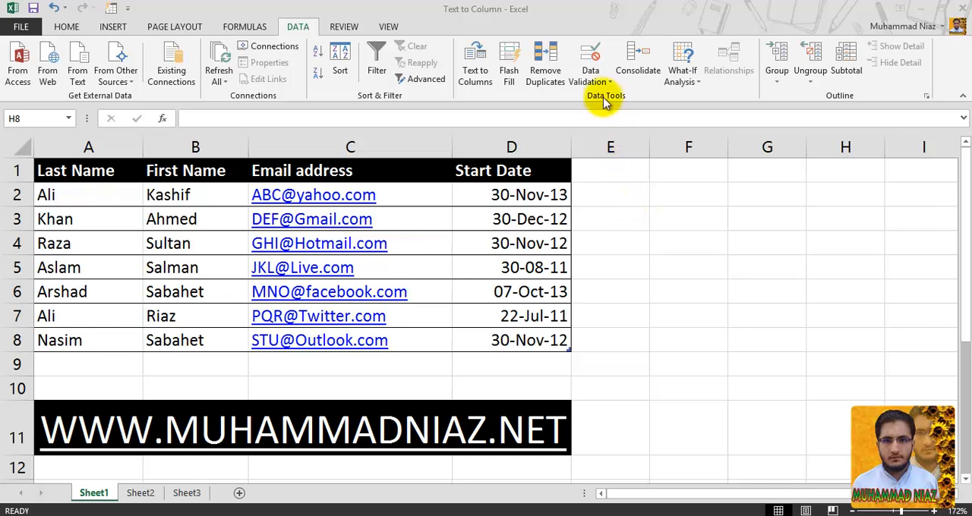
# - Start a data validation rule for cells E2:E8 that allows whole numbers with the between condition
pyautogui.click(592, 65)
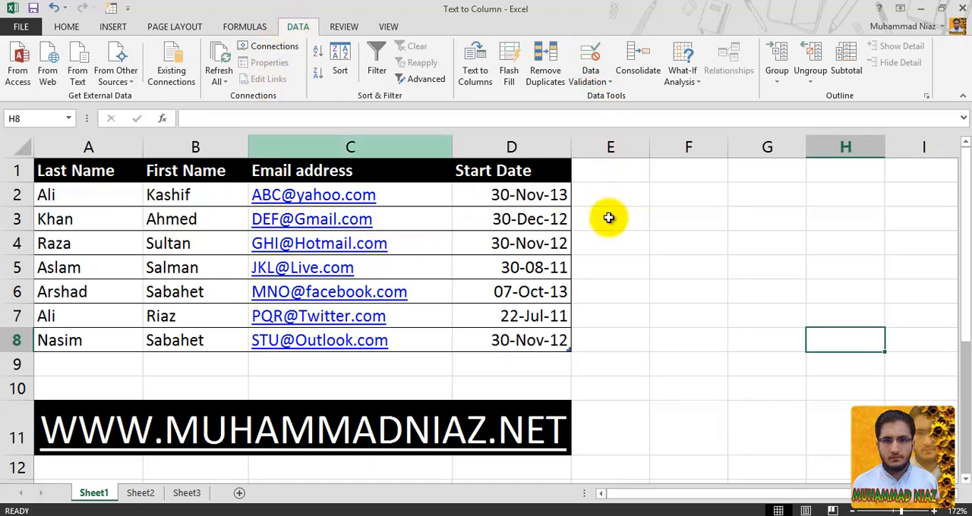
pyautogui.click(615, 200)
pyautogui.moveTo(615, 199); pyautogui.dragTo(614, 338)
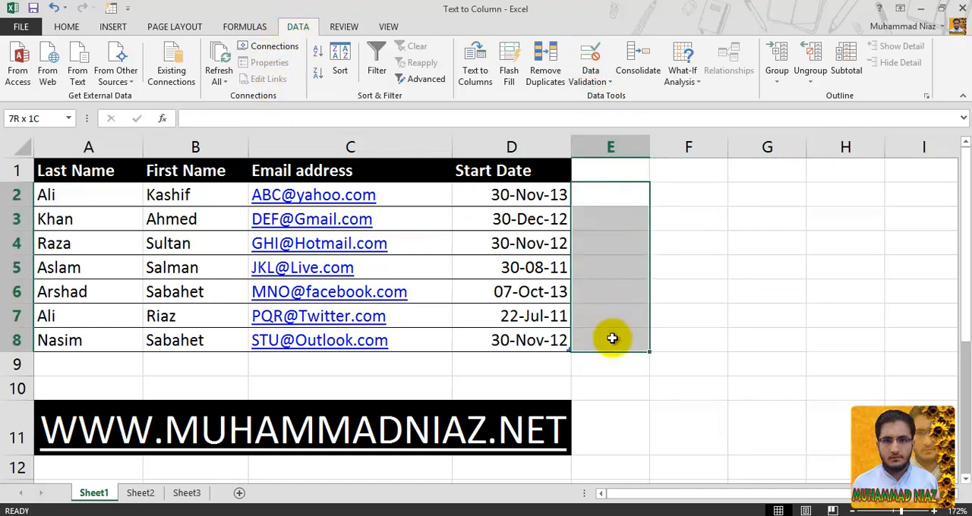
pyautogui.click(594, 67)
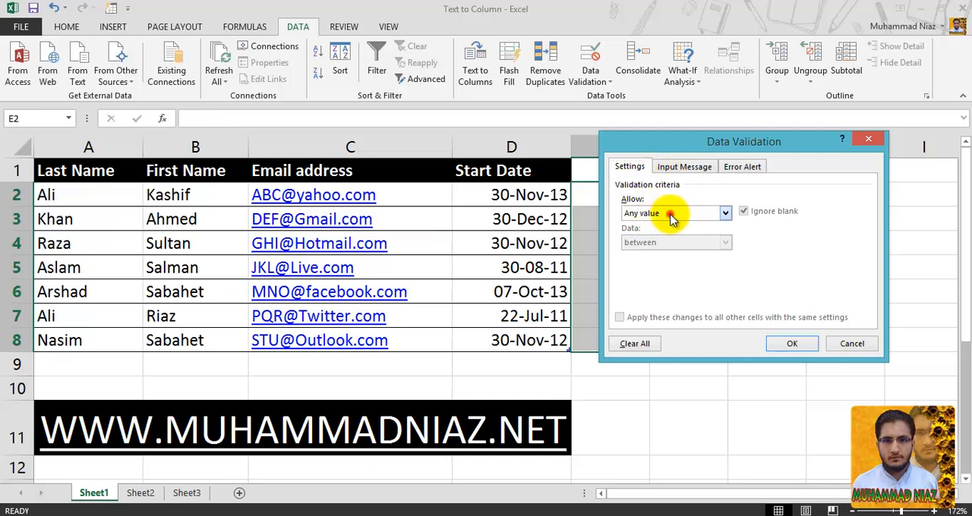
pyautogui.click(664, 215)
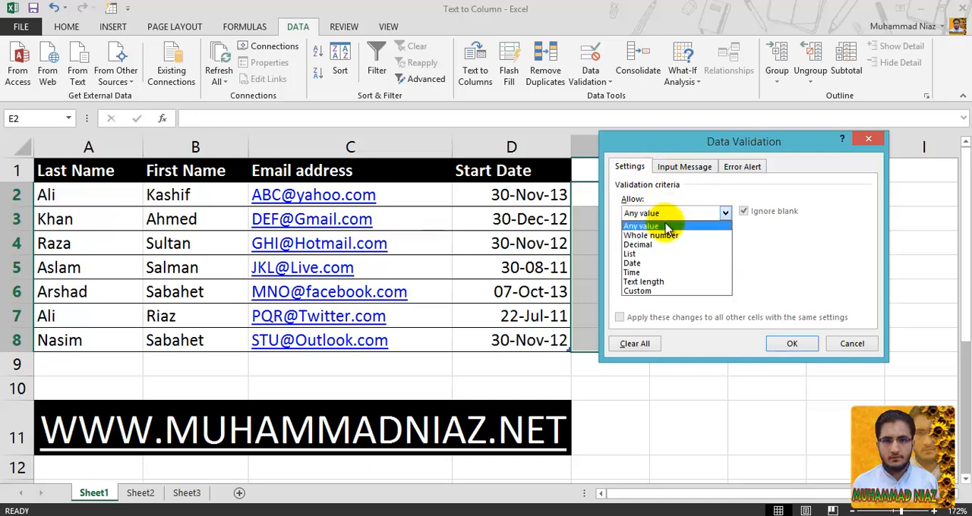
pyautogui.click(666, 238)
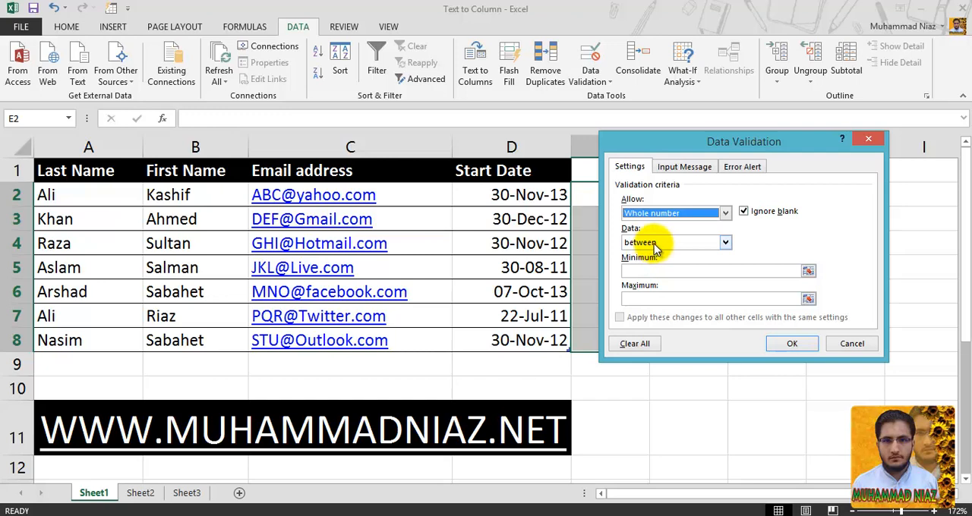
pyautogui.click(655, 243)
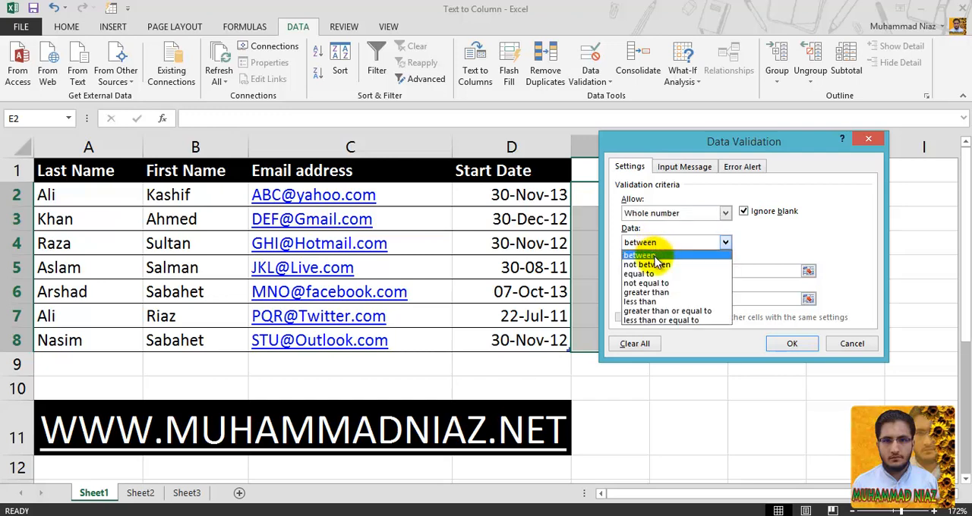
pyautogui.click(656, 256)
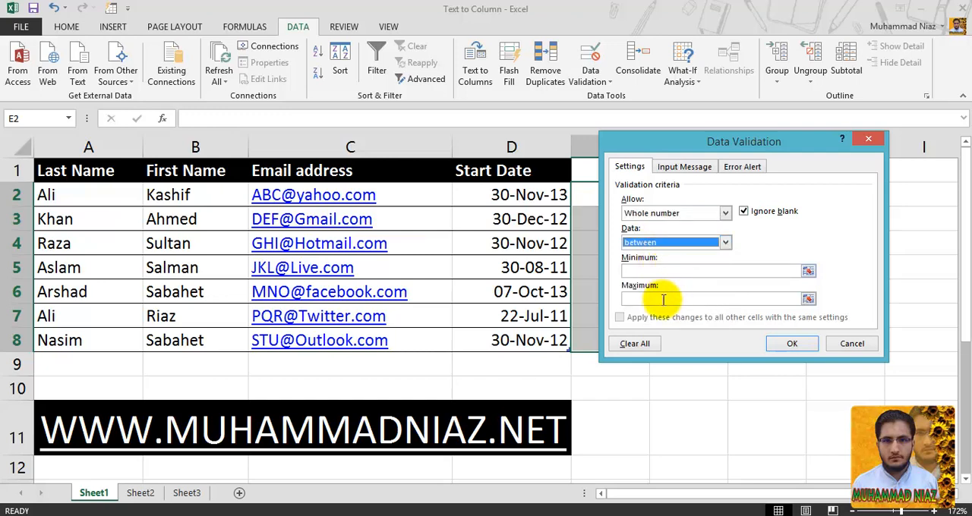
# - Set the whole-number rule's minimum to 1000 and its maximum to 9999
pyautogui.click(664, 271)
pyautogui.click(660, 300)
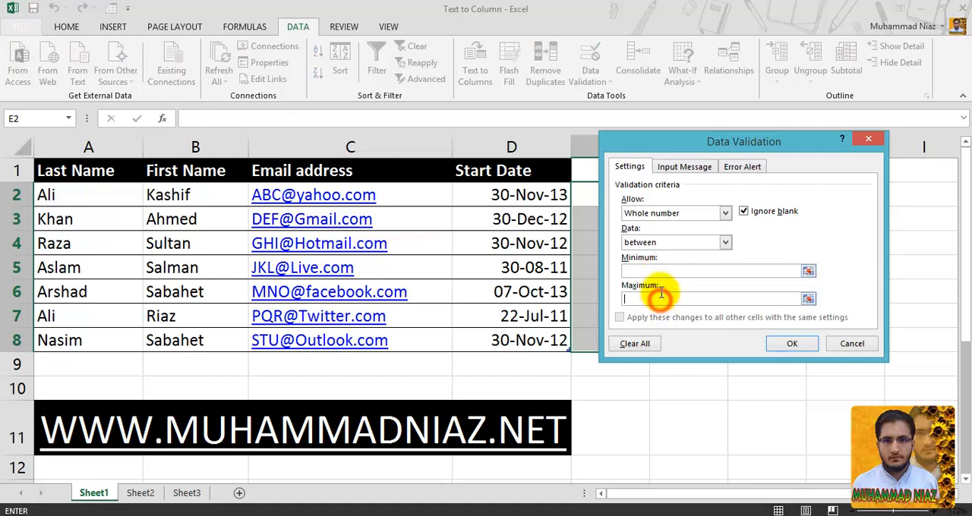
pyautogui.click(663, 270)
pyautogui.write('1000')
pyautogui.click(675, 297)
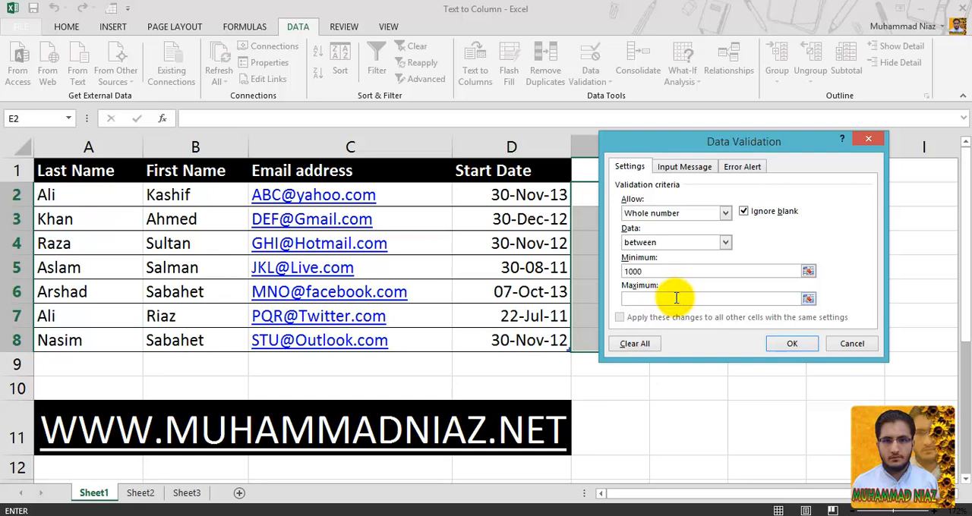
pyautogui.write('9999')
pyautogui.doubleClick(672, 271)
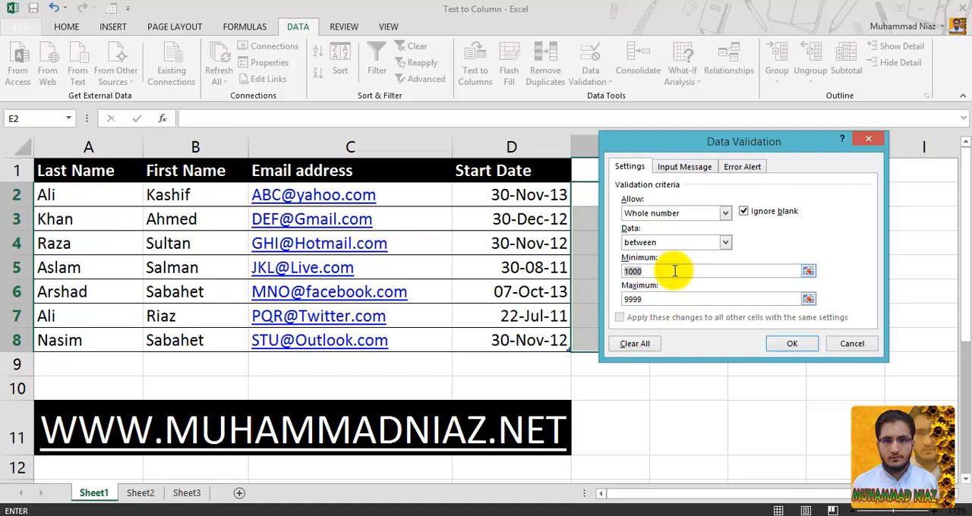
pyautogui.click(670, 299)
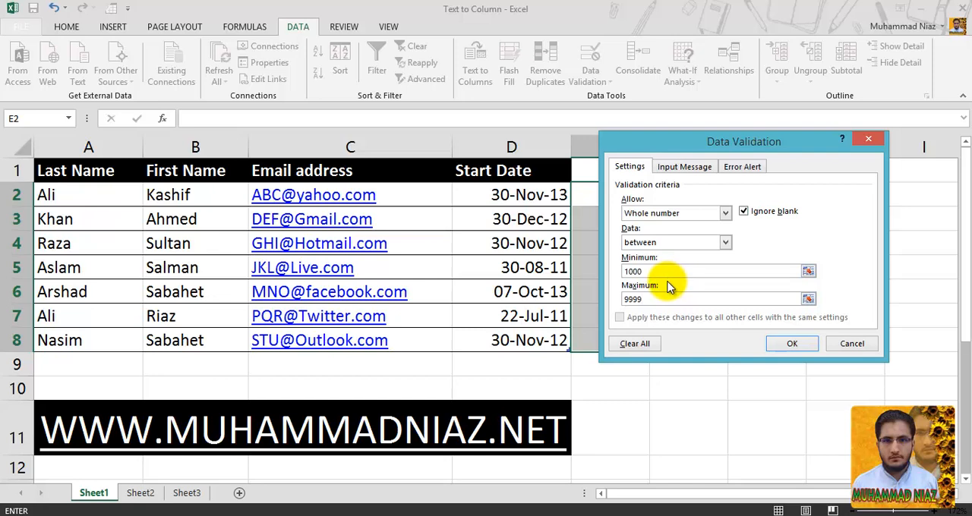
# - Look through the comparison conditions available for the whole-number rule and keep between
pyautogui.click(683, 243)
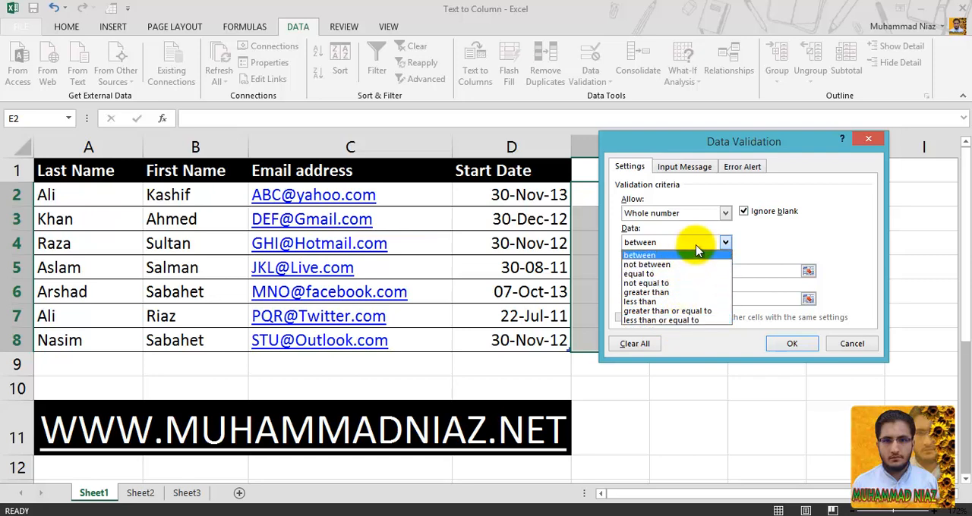
pyautogui.click(723, 242)
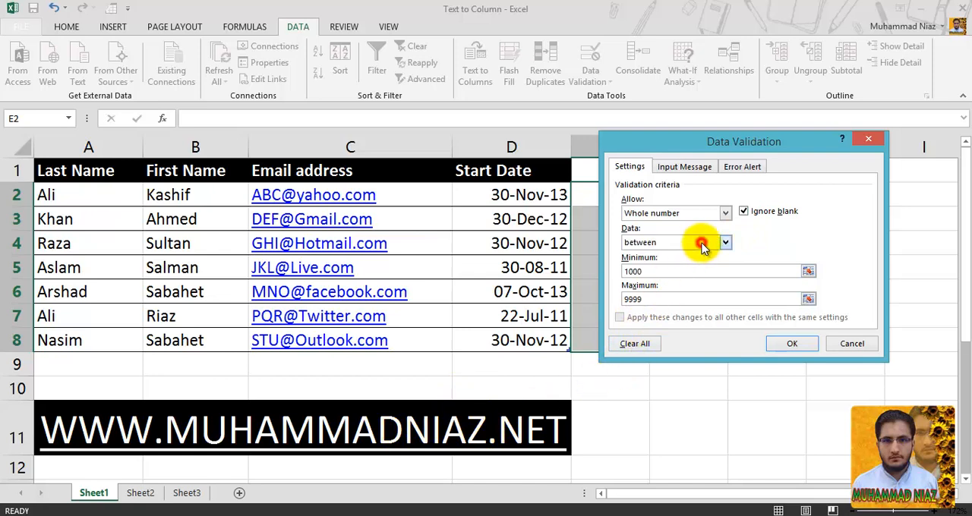
pyautogui.click(700, 243)
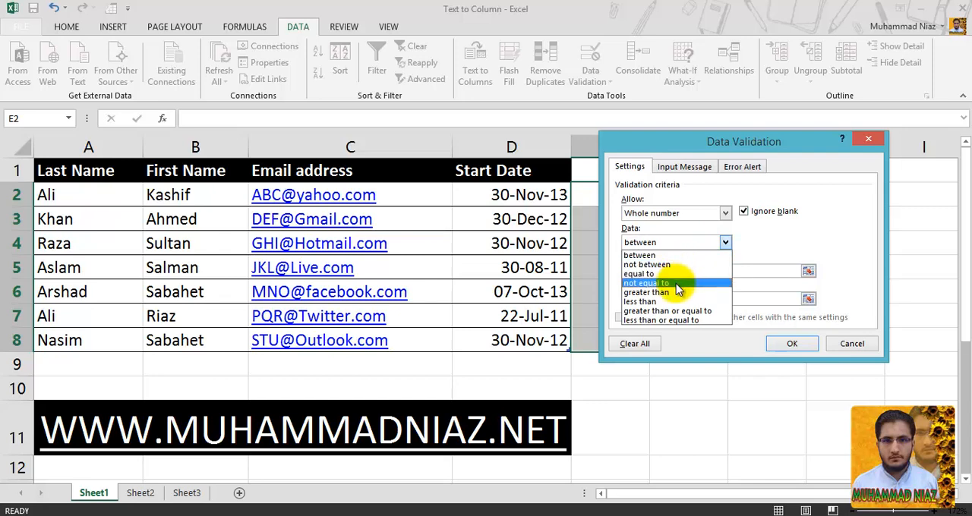
pyautogui.click(684, 255)
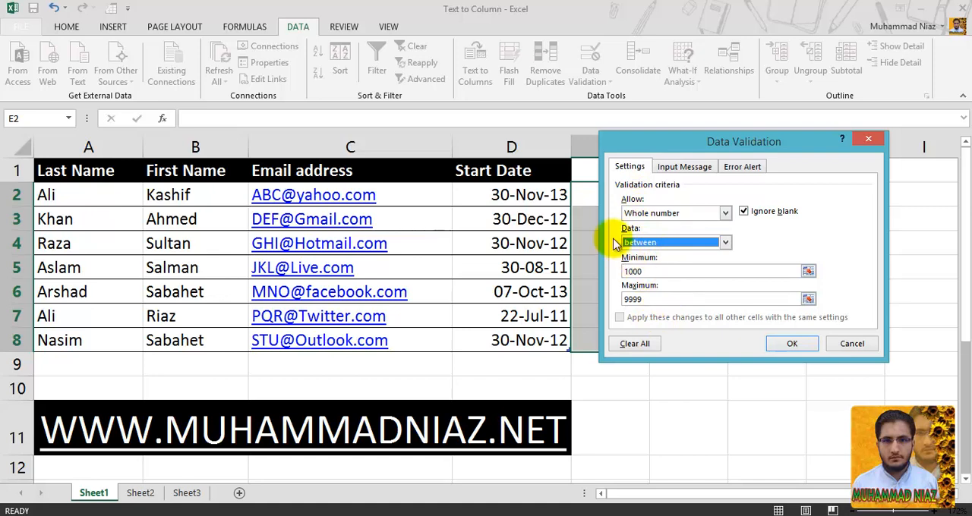
# - Add the input message "Enter 4 Digit" for the selected cells, shown when a cell is selected, leaving its title blank
pyautogui.click(675, 166)
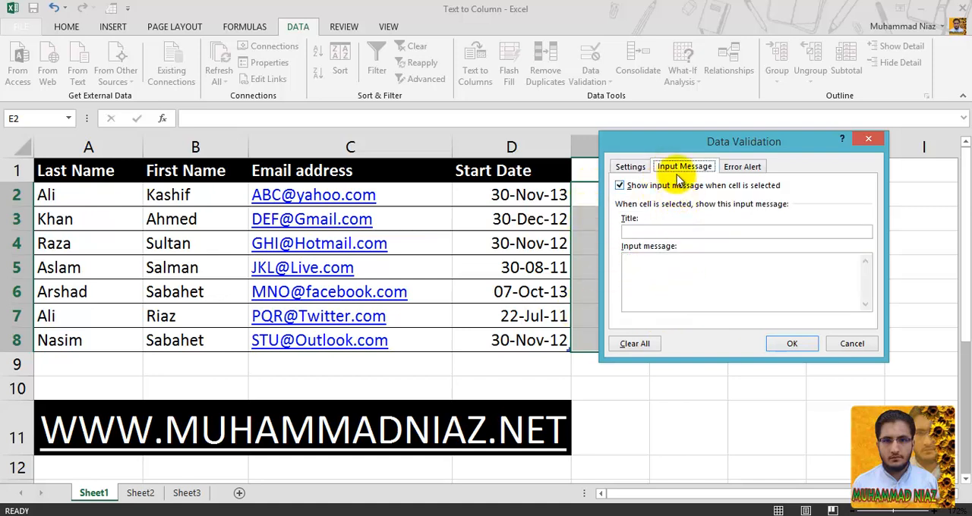
pyautogui.click(621, 187)
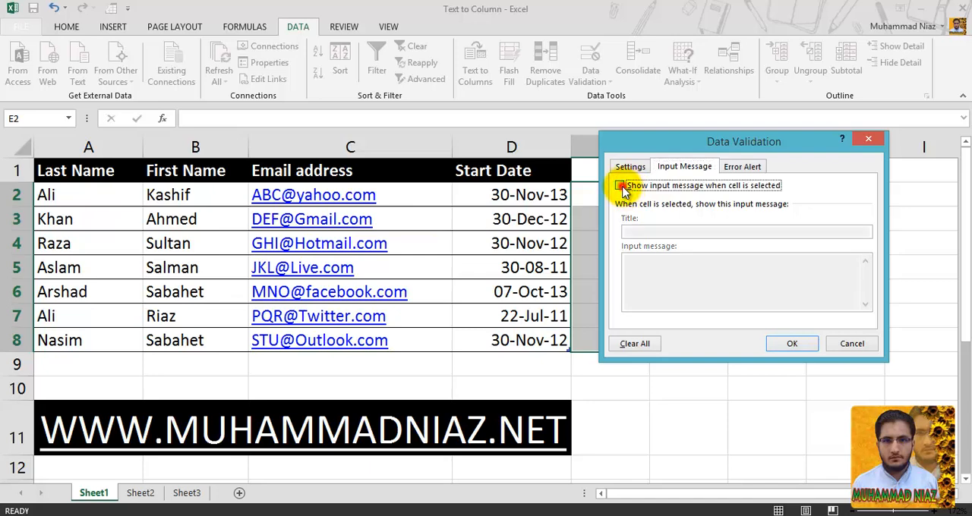
pyautogui.click(621, 187)
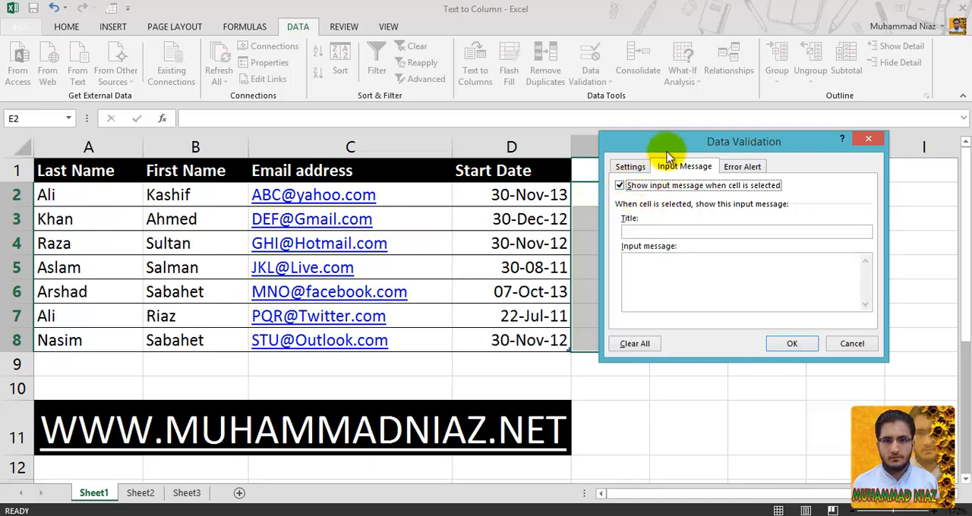
pyautogui.moveTo(663, 143); pyautogui.dragTo(338, 158)
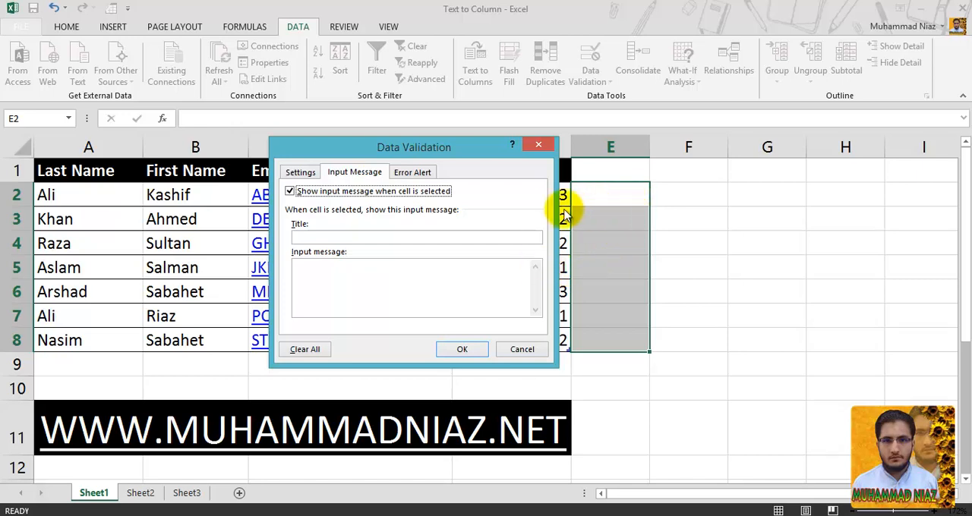
pyautogui.click(503, 235)
pyautogui.click(471, 266)
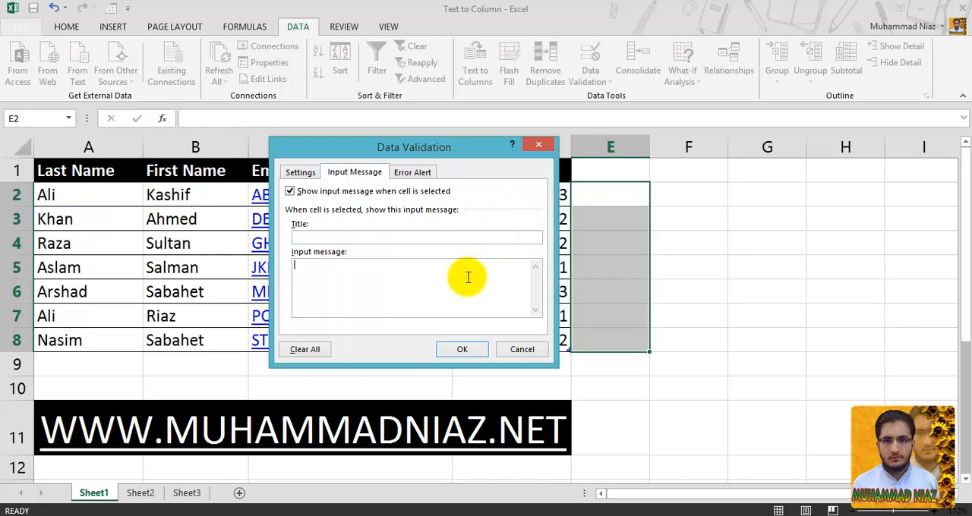
pyautogui.write('Enter 4 Digit')
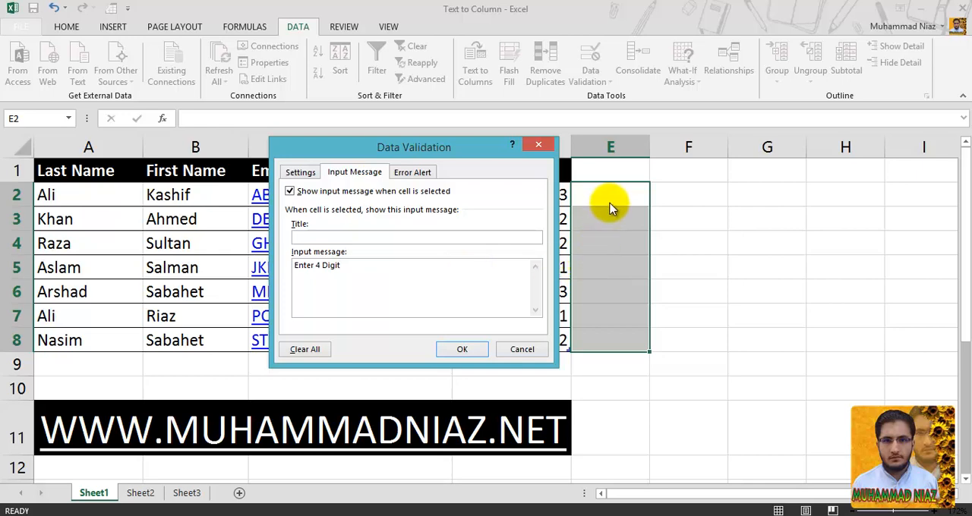
pyautogui.click(442, 291)
# - Set the validation rule's error alert style to Stop
pyautogui.click(415, 172)
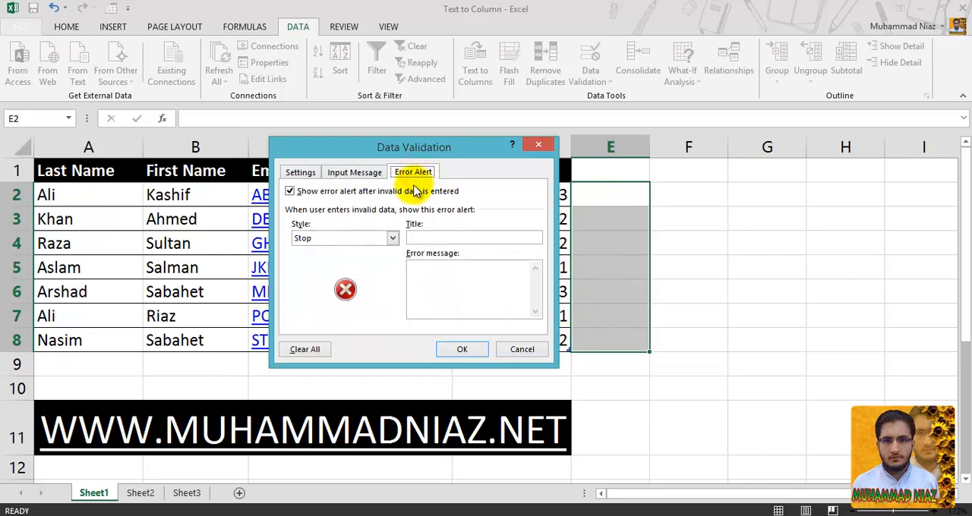
pyautogui.click(346, 240)
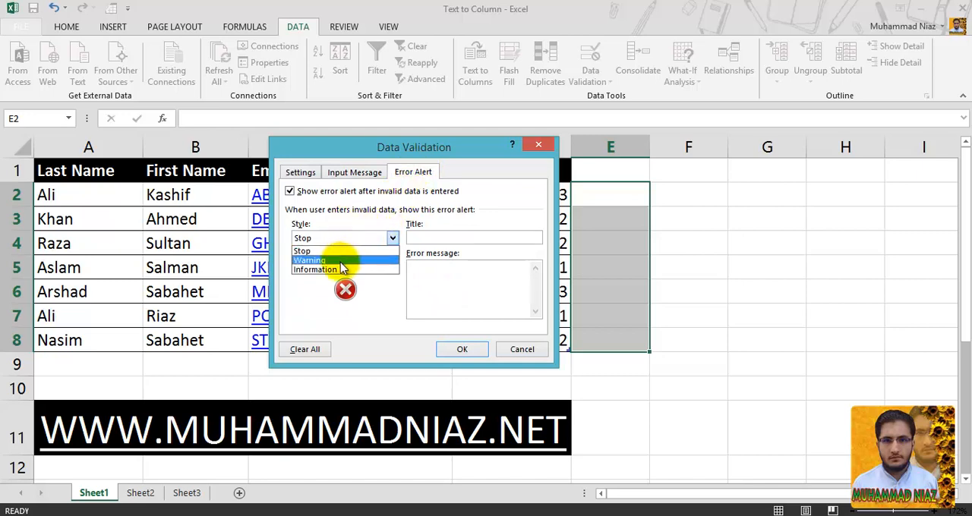
pyautogui.click(341, 250)
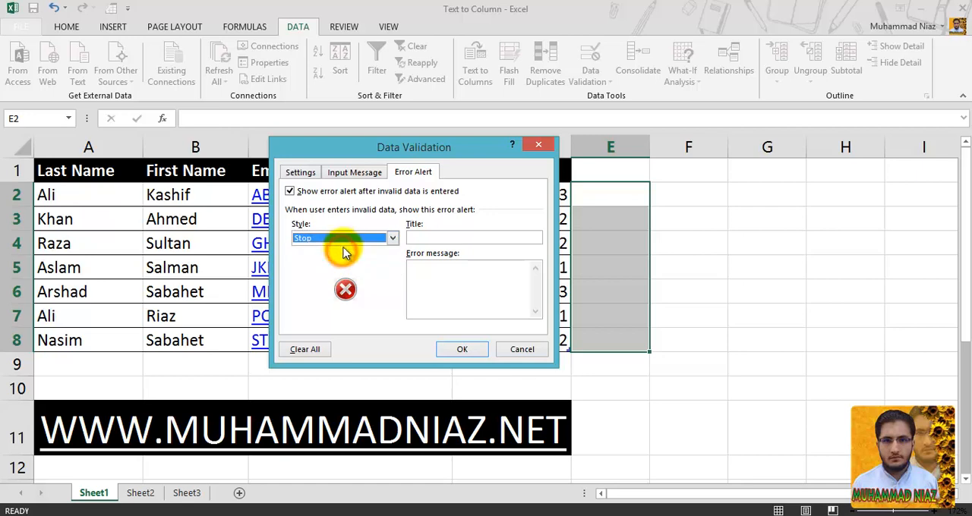
pyautogui.click(342, 241)
pyautogui.click(342, 252)
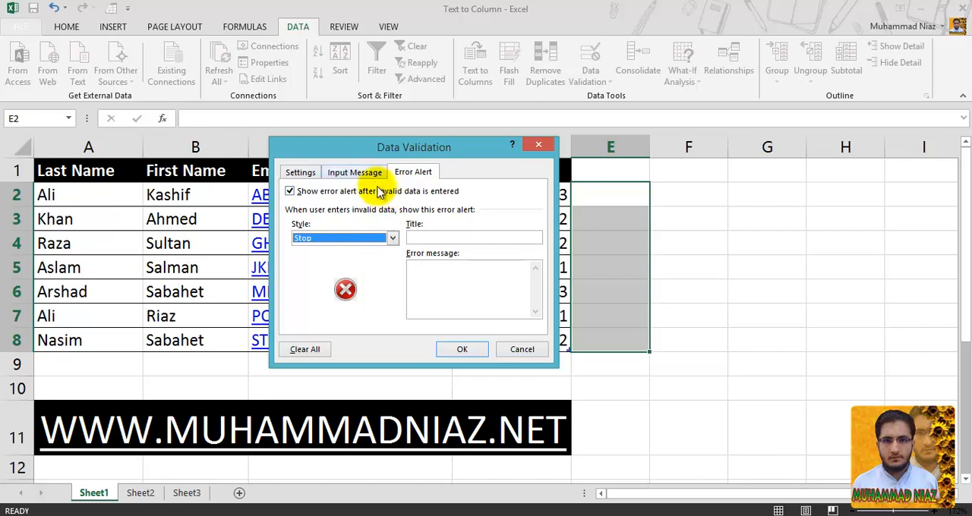
# - Enter the error message "You can Enter only 4 Digit" for invalid data, leaving the alert title blank
pyautogui.click(434, 239)
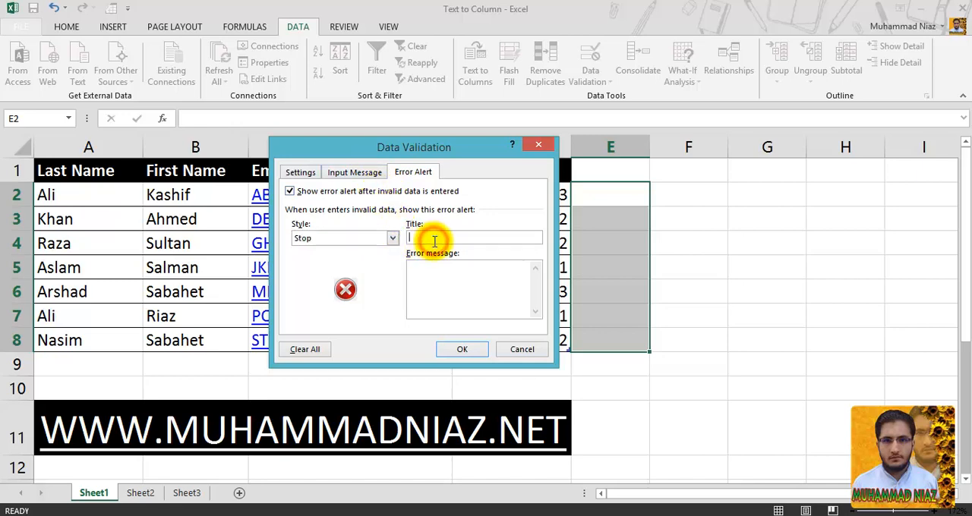
pyautogui.click(434, 279)
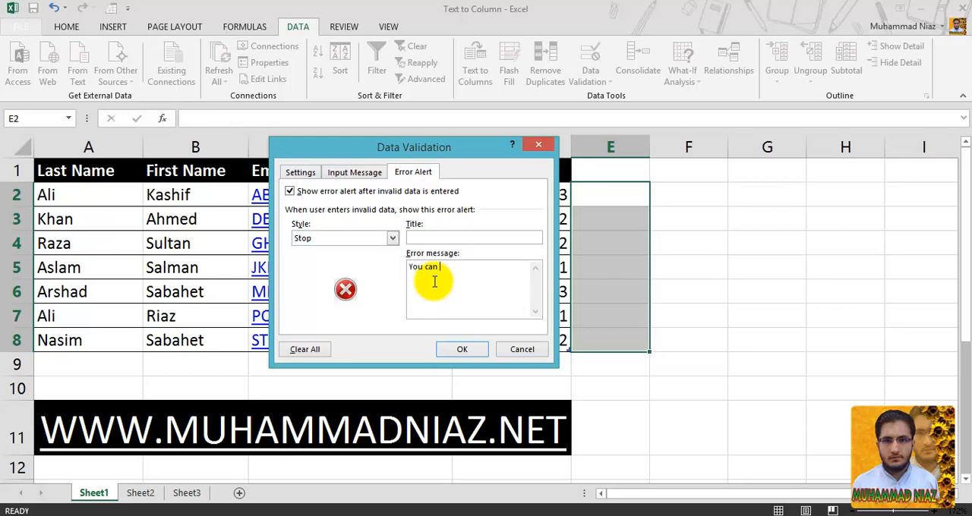
pyautogui.write('Enter only 4 Digit')
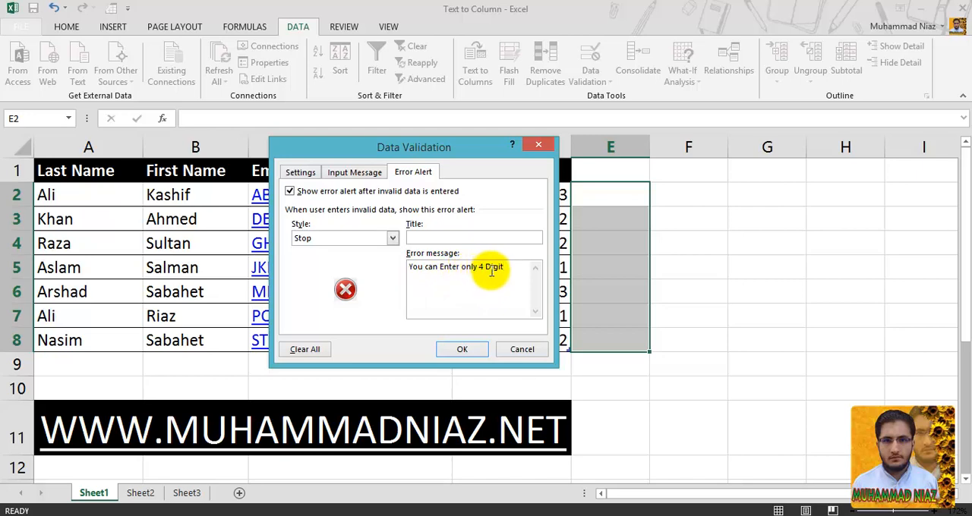
pyautogui.moveTo(508, 266); pyautogui.dragTo(403, 269)
pyautogui.click(436, 282)
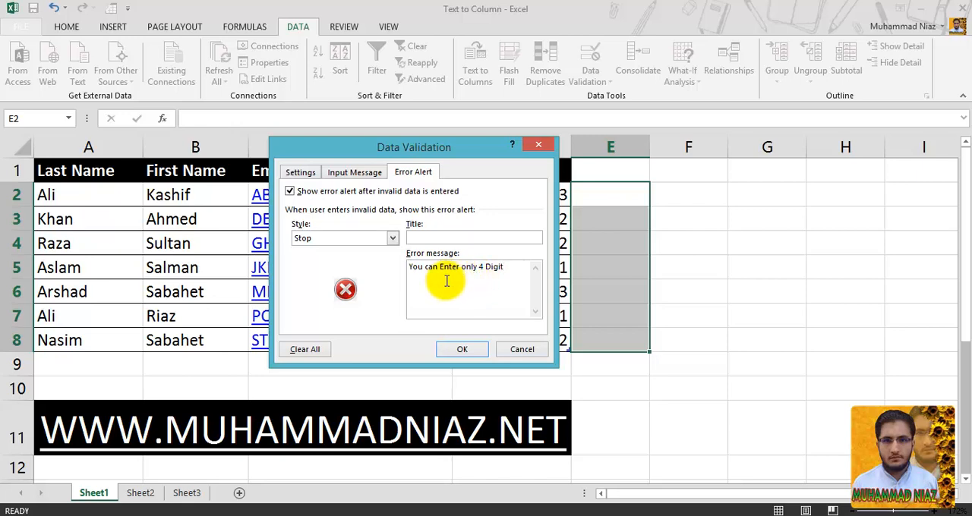
# - Review the validation rule's criteria, input message and error alert settings
pyautogui.click(307, 174)
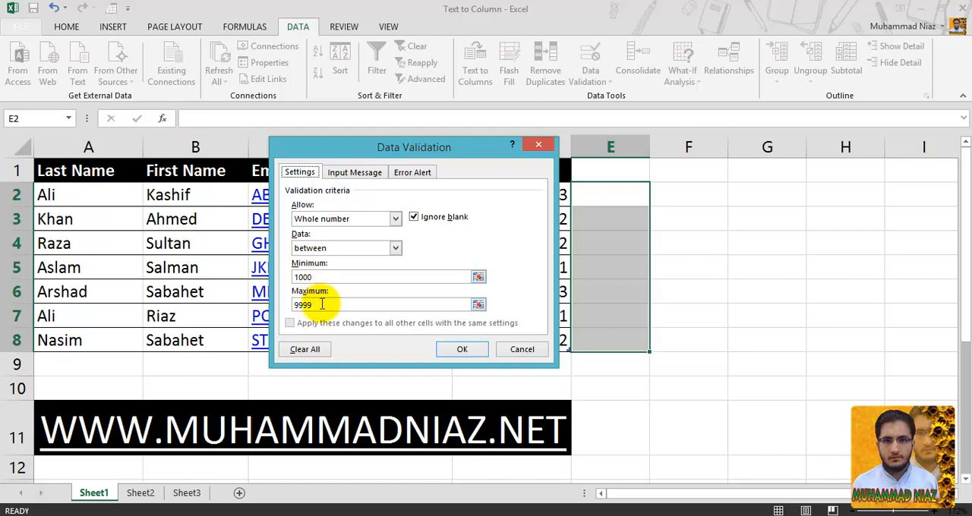
pyautogui.click(353, 173)
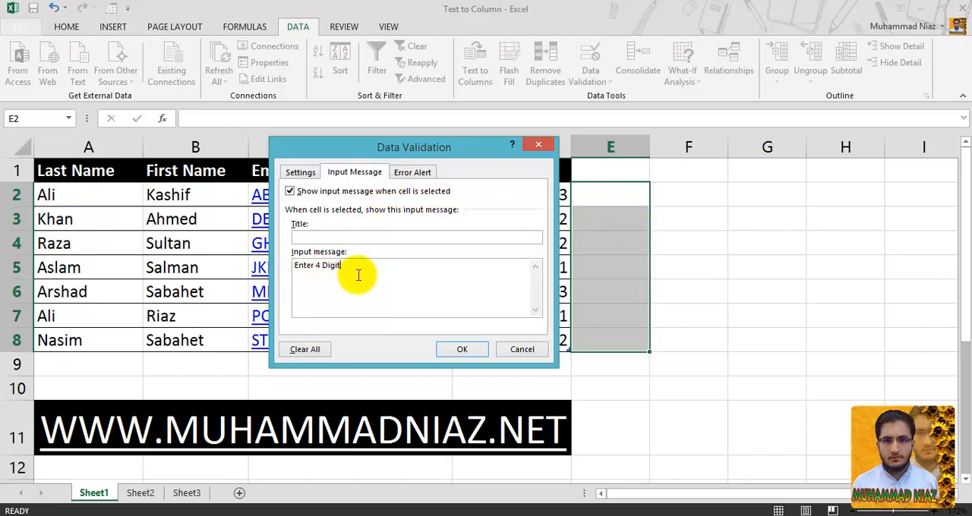
pyautogui.click(413, 172)
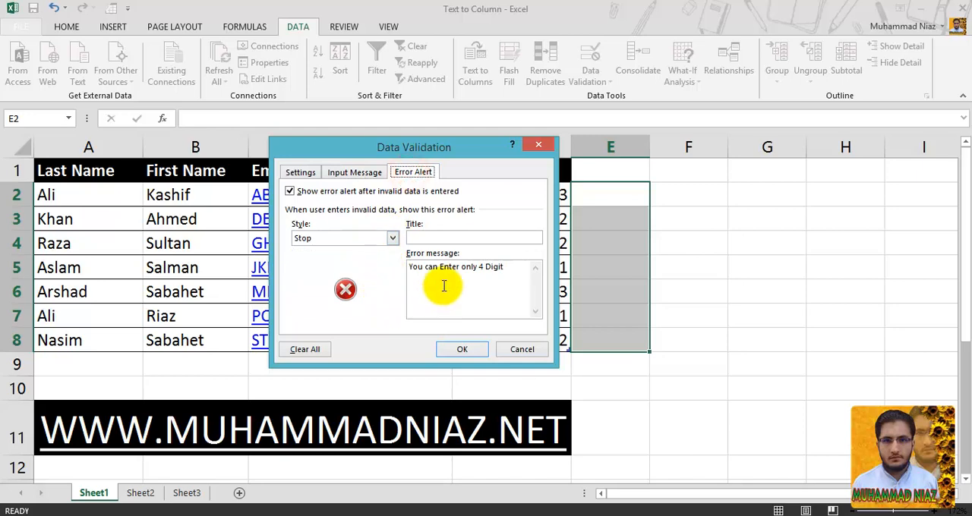
pyautogui.click(354, 173)
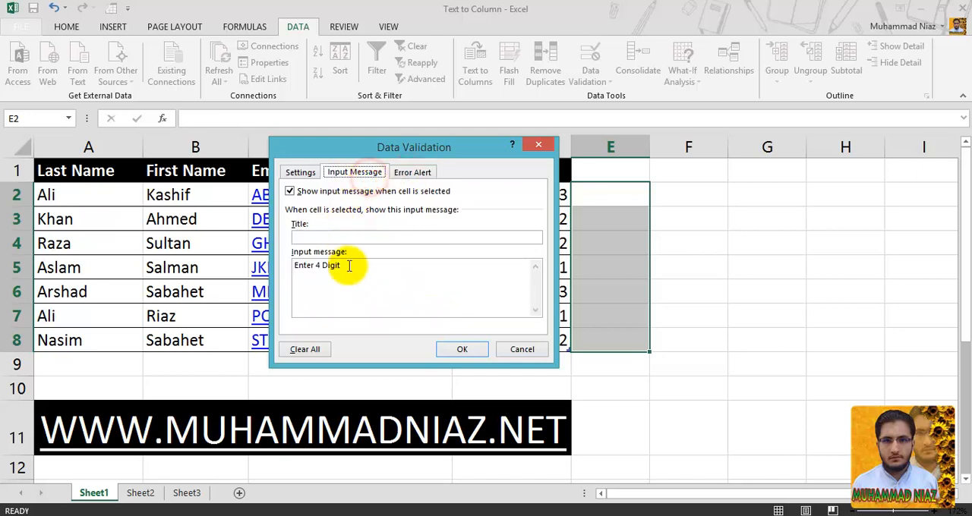
pyautogui.click(423, 171)
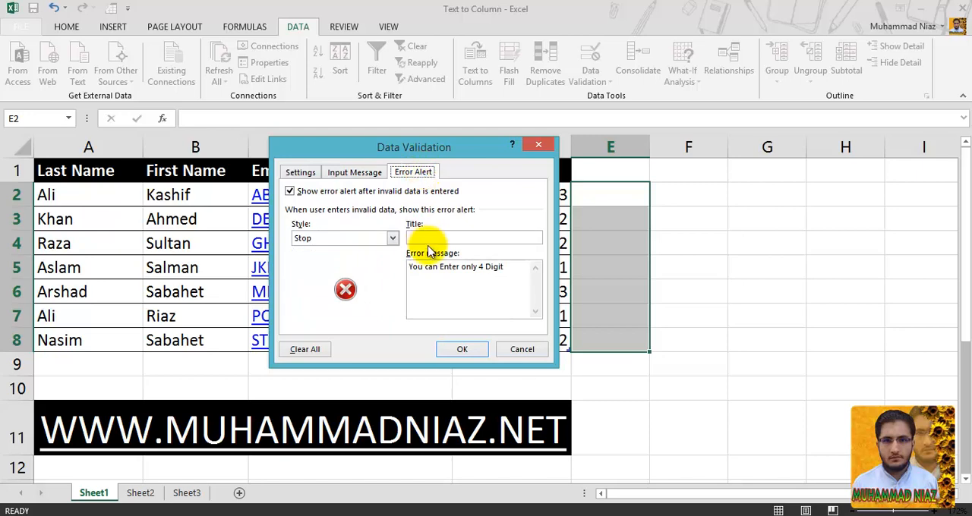
pyautogui.click(486, 280)
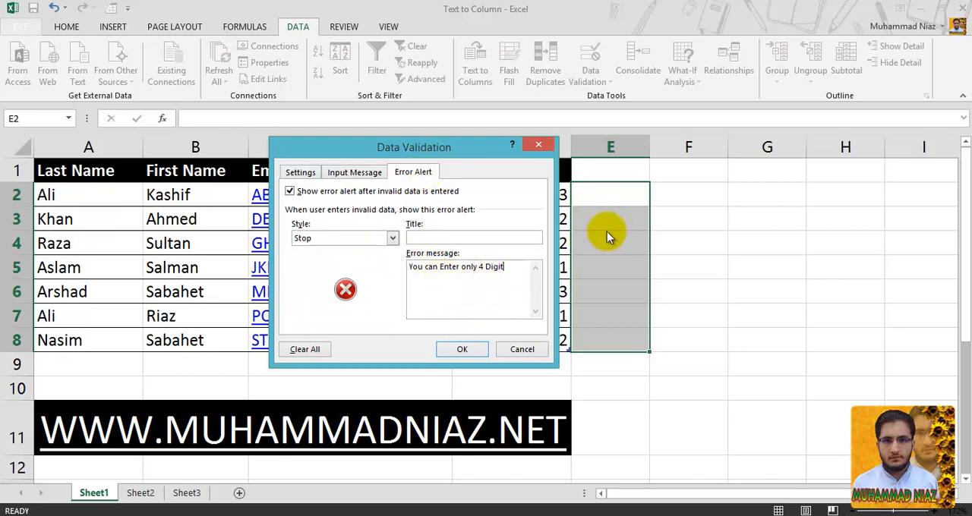
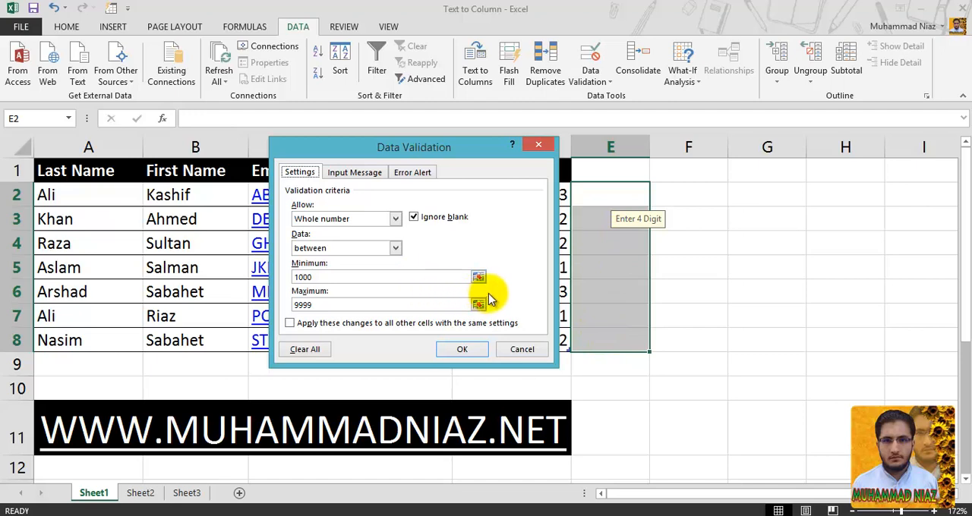
# - Review the validation rule's input message and its error alert style and message
pyautogui.click(371, 175)
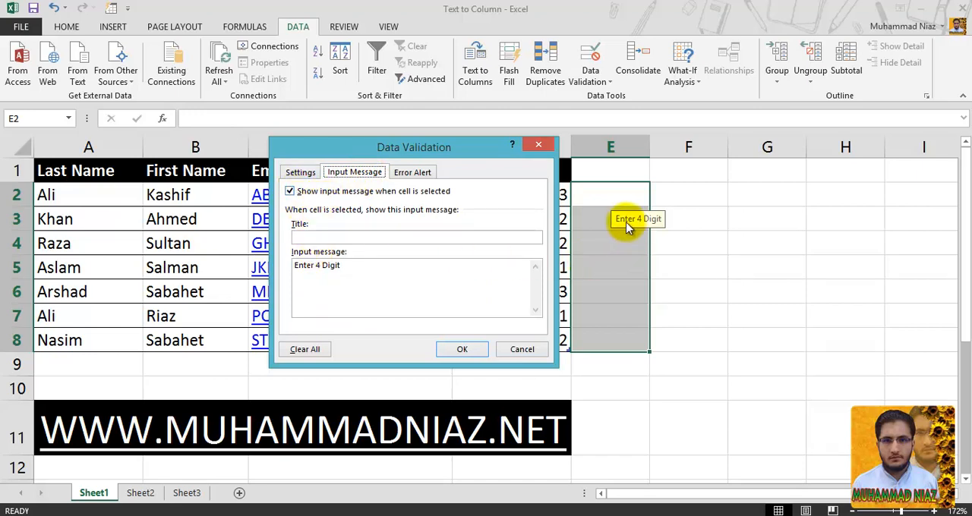
pyautogui.moveTo(370, 268); pyautogui.dragTo(287, 270)
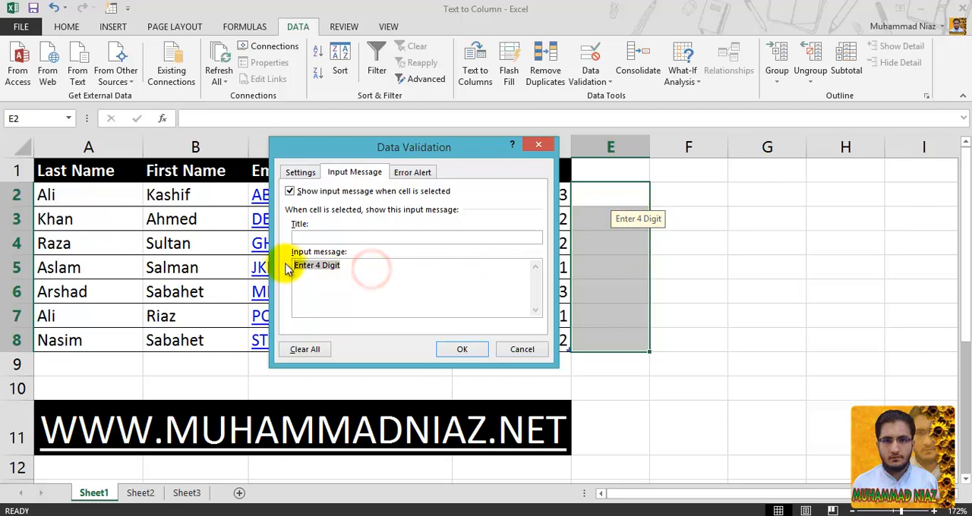
pyautogui.click(309, 237)
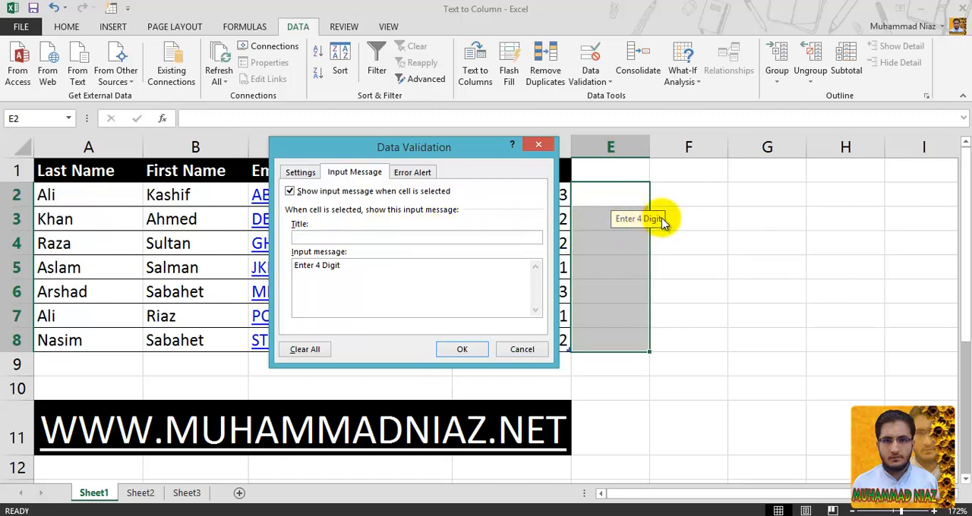
pyautogui.click(415, 173)
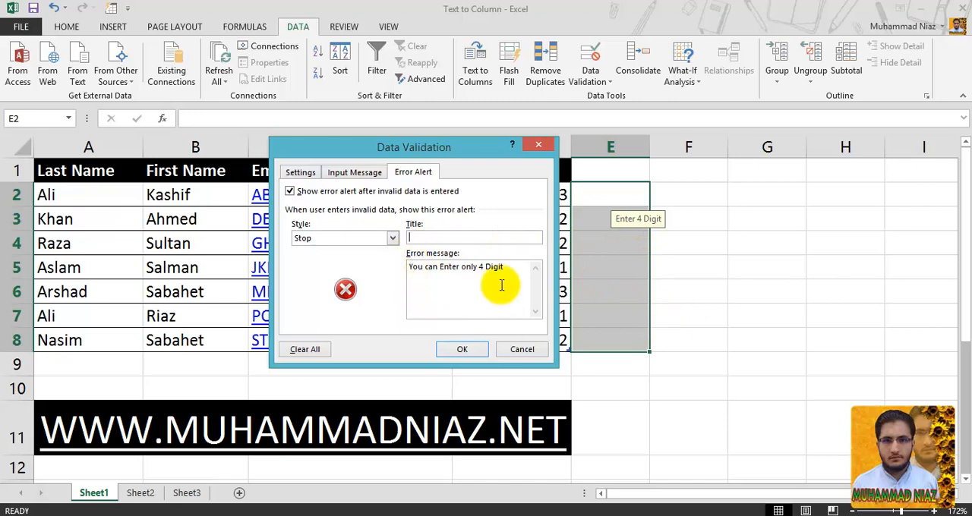
pyautogui.moveTo(512, 268); pyautogui.dragTo(411, 269)
pyautogui.click(422, 274)
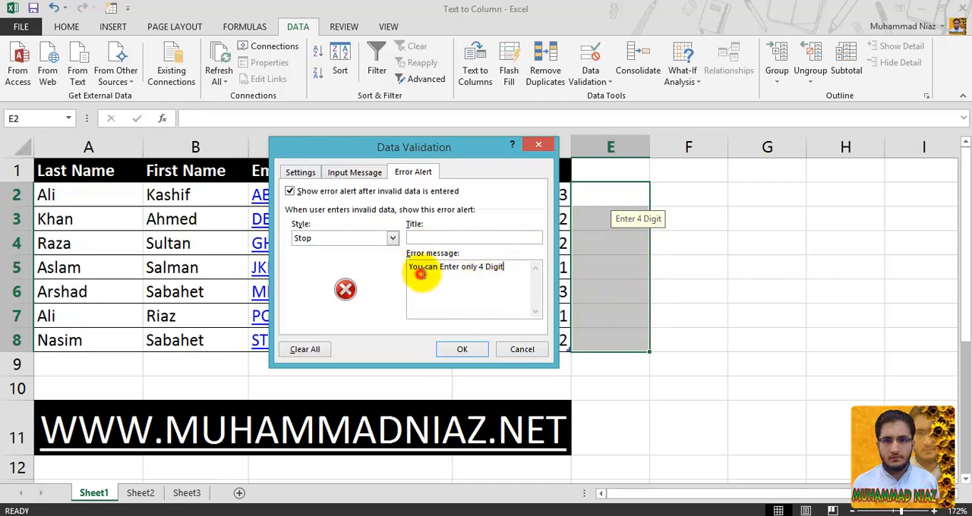
pyautogui.click(434, 237)
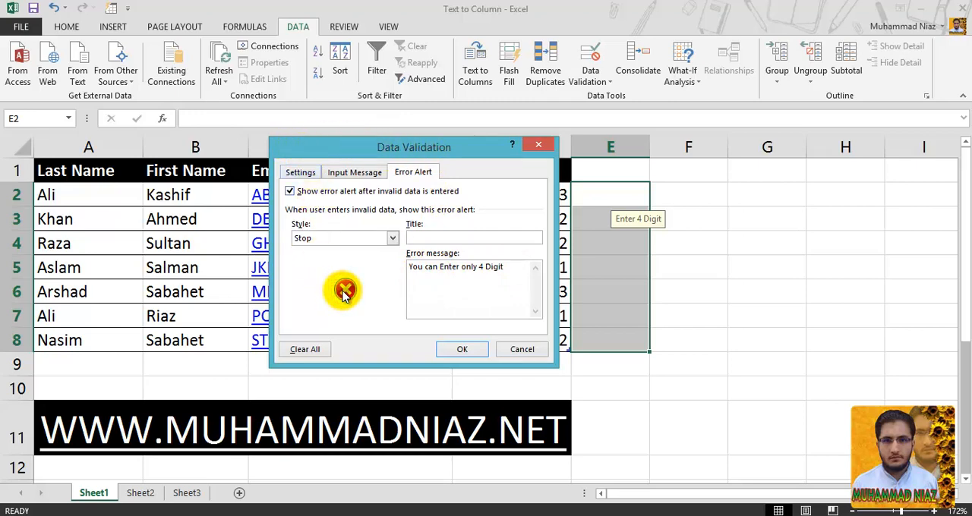
# - Set the error alert style for E2:E8 to Warning and apply the validation rule
pyautogui.click(359, 238)
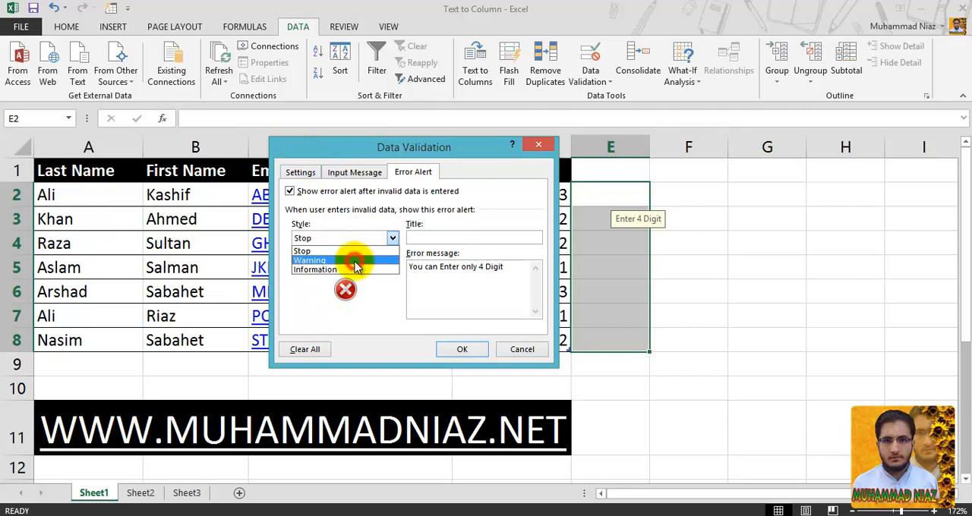
pyautogui.click(357, 262)
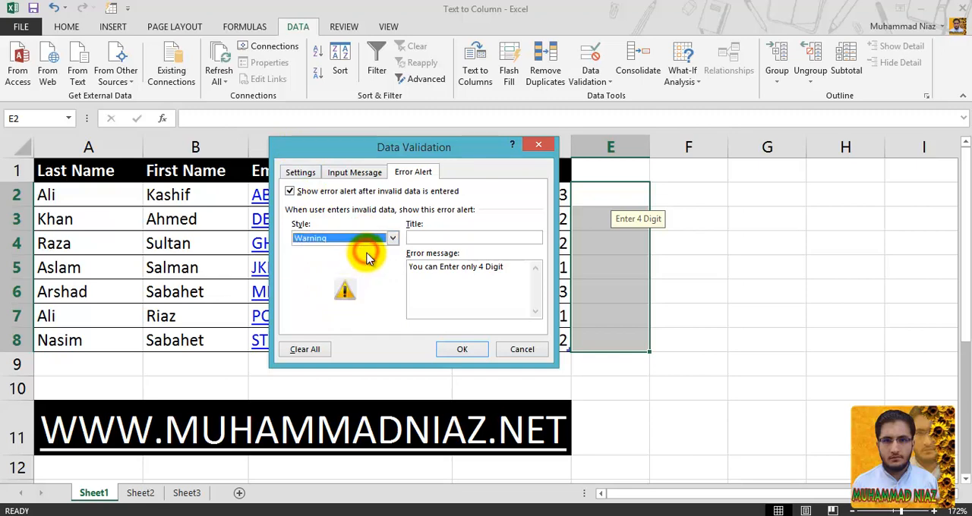
pyautogui.click(455, 238)
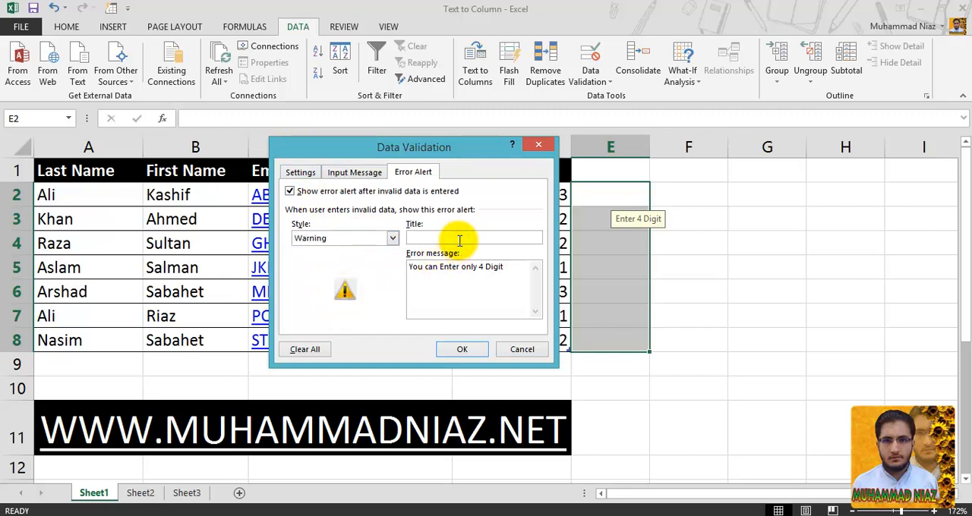
pyautogui.click(392, 237)
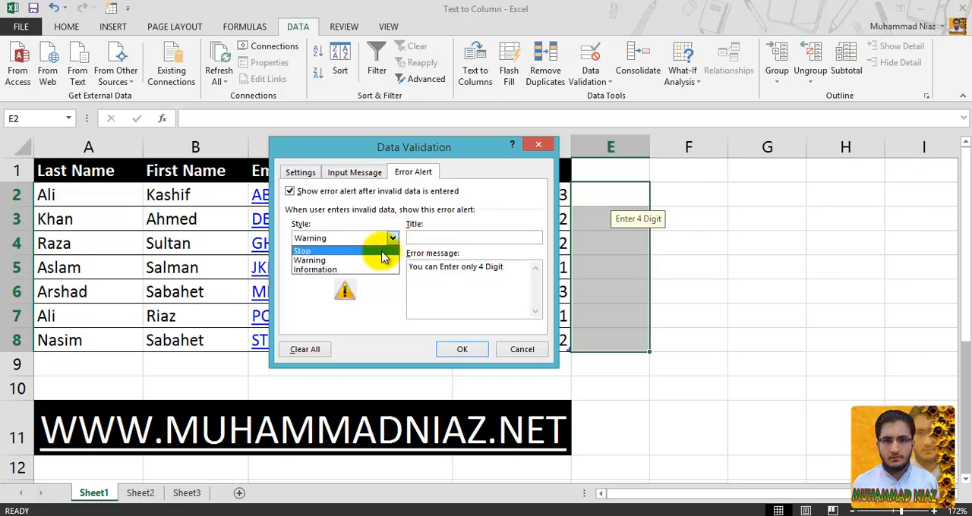
pyautogui.click(380, 259)
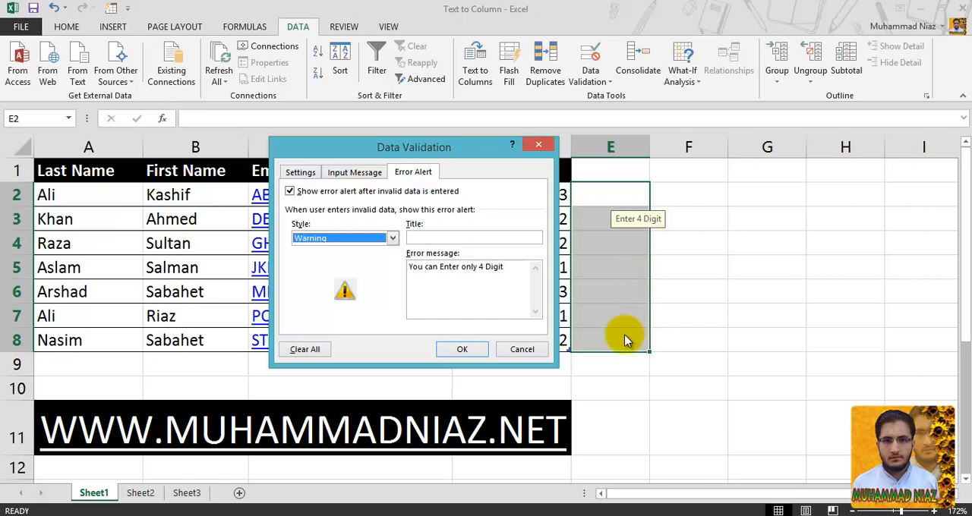
pyautogui.click(460, 350)
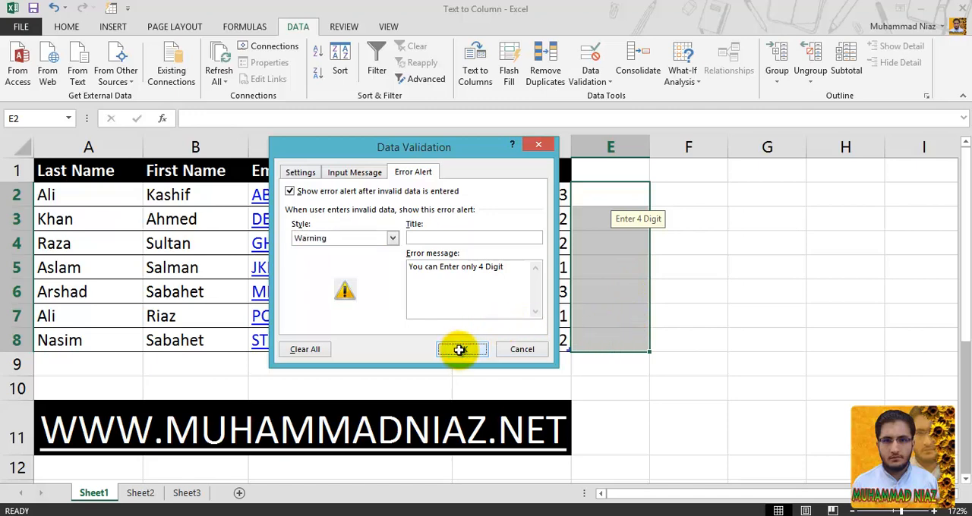
# - Test the Warning alert by entering 999 in cell E2 and choosing to continue with the invalid value
pyautogui.click(607, 200)
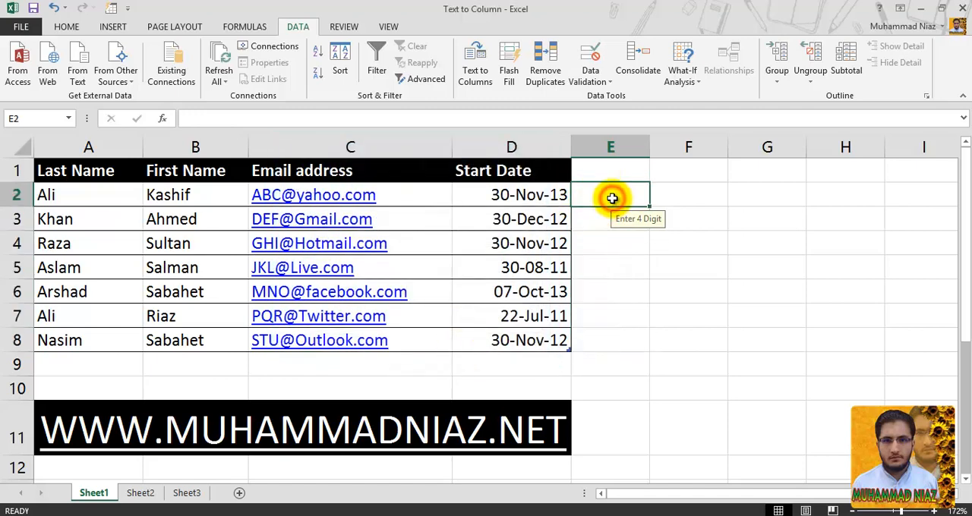
pyautogui.write('999')
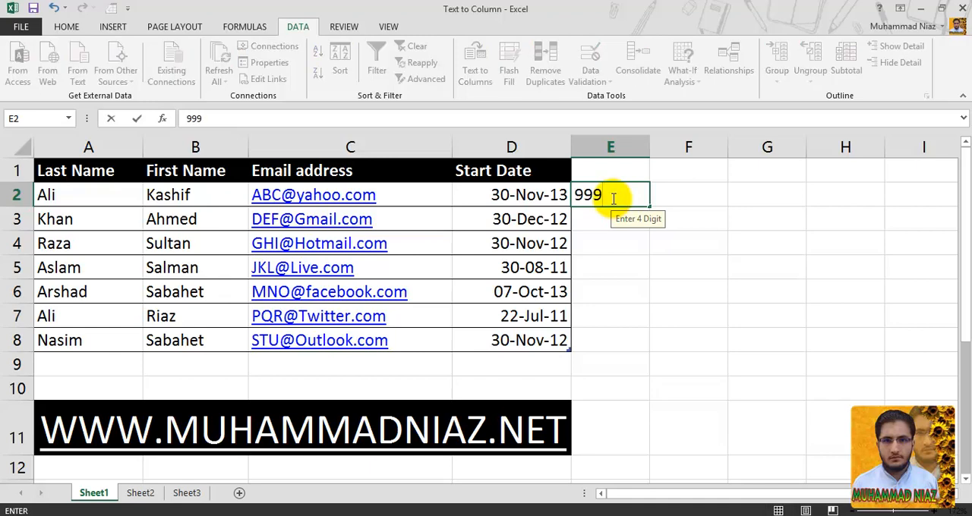
pyautogui.press('Return')
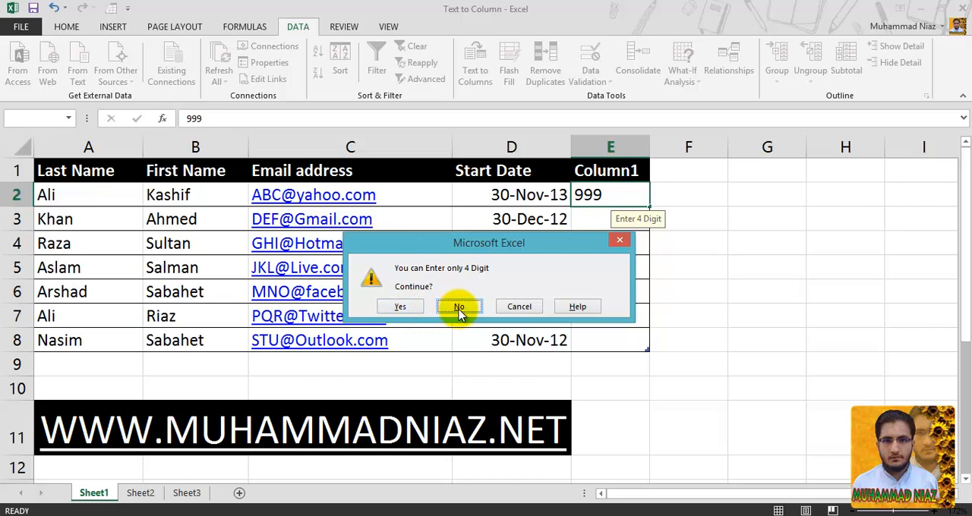
pyautogui.click(401, 311)
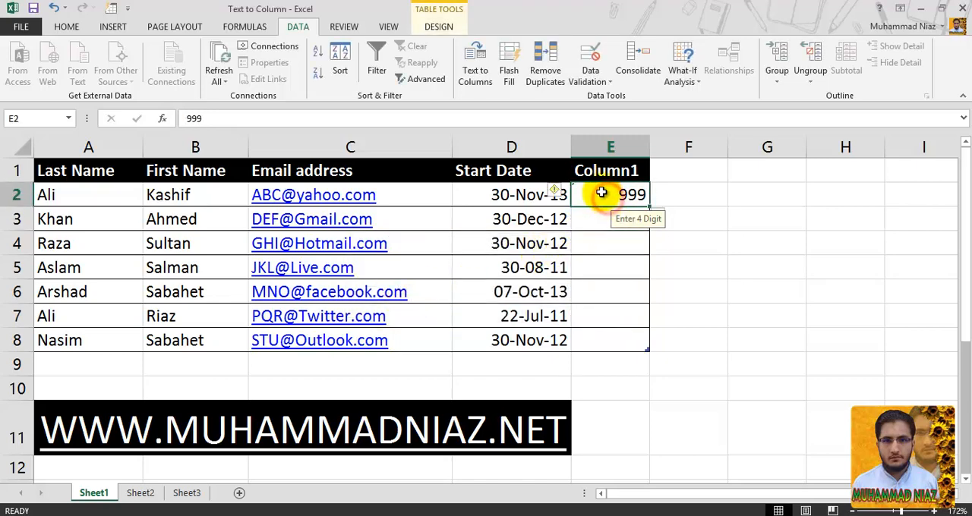
# - Display the field type information for the data validation error in cell E2, and close it
pyautogui.click(560, 196)
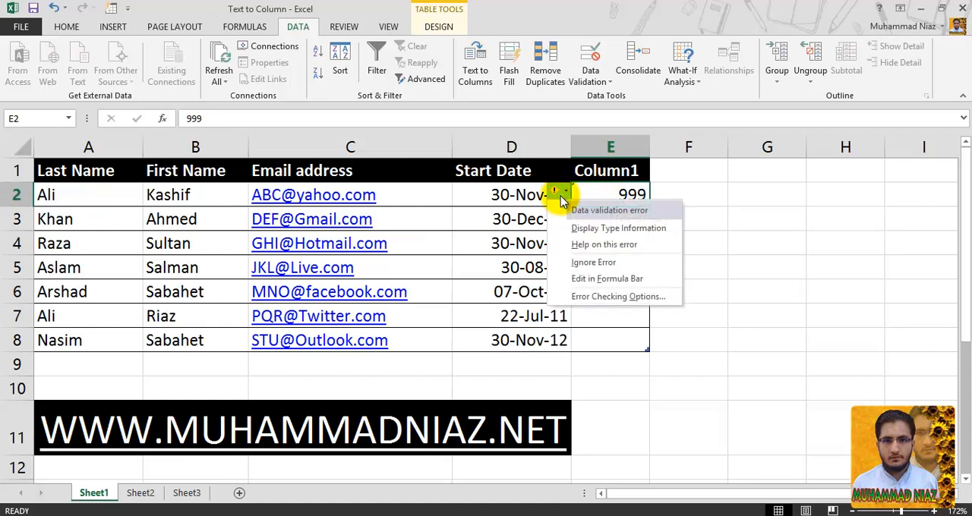
pyautogui.click(618, 229)
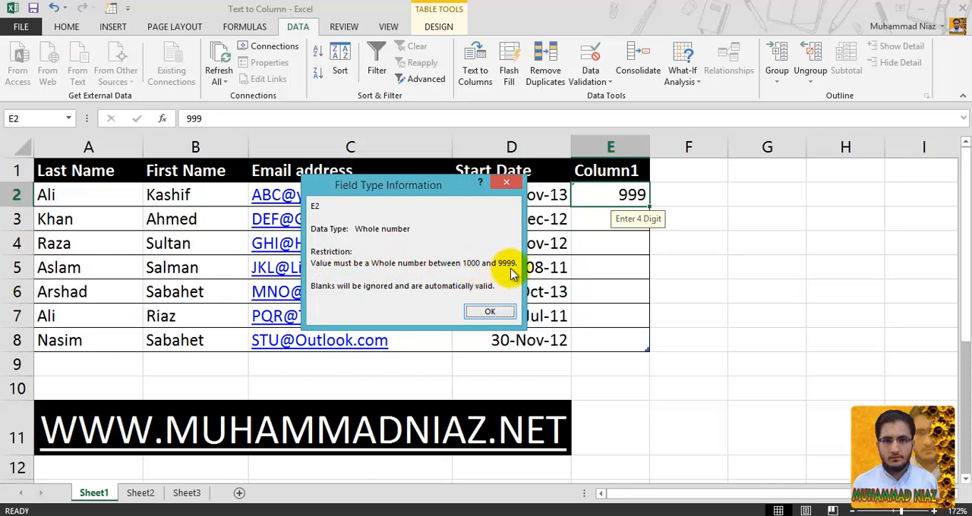
pyautogui.click(492, 311)
# - Set the validation error alert style for cells E2:E8 to Information and apply it
pyautogui.moveTo(623, 196); pyautogui.dragTo(594, 335)
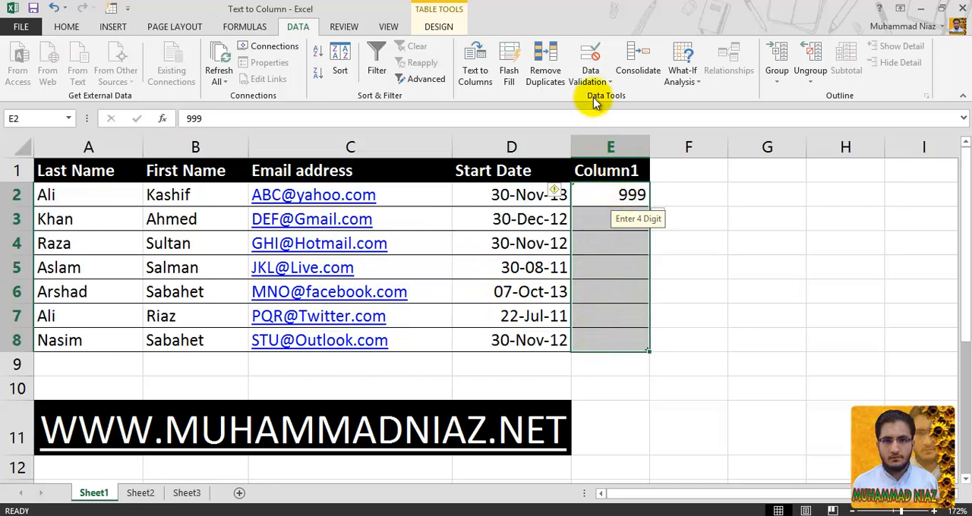
pyautogui.click(593, 63)
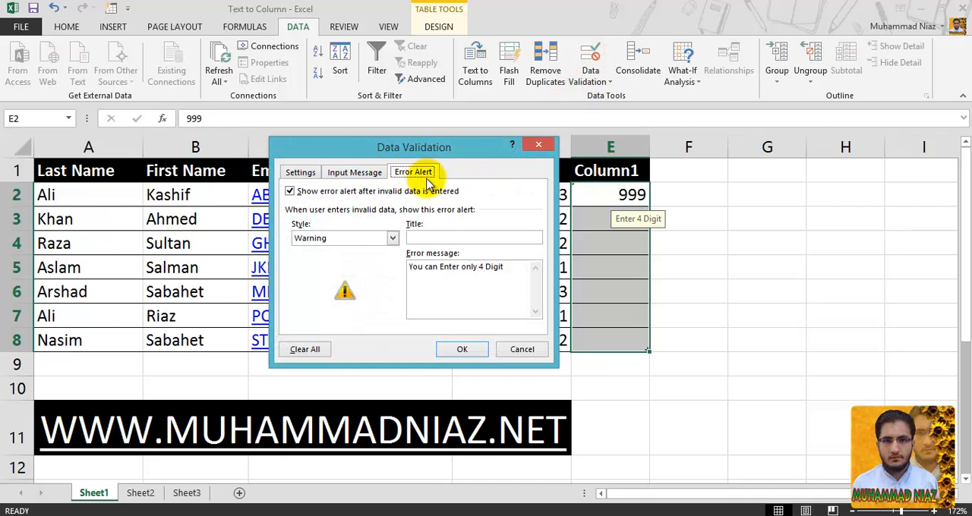
pyautogui.click(380, 238)
pyautogui.click(357, 267)
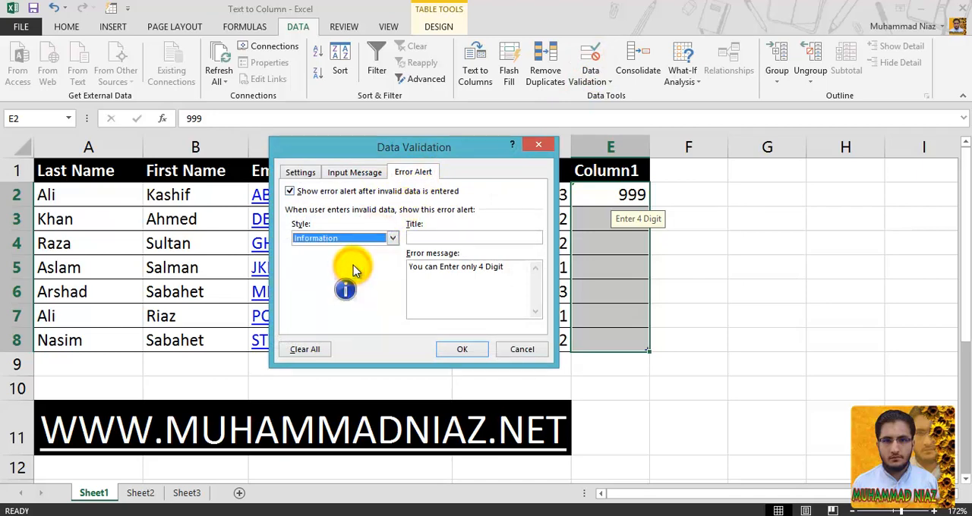
pyautogui.click(351, 238)
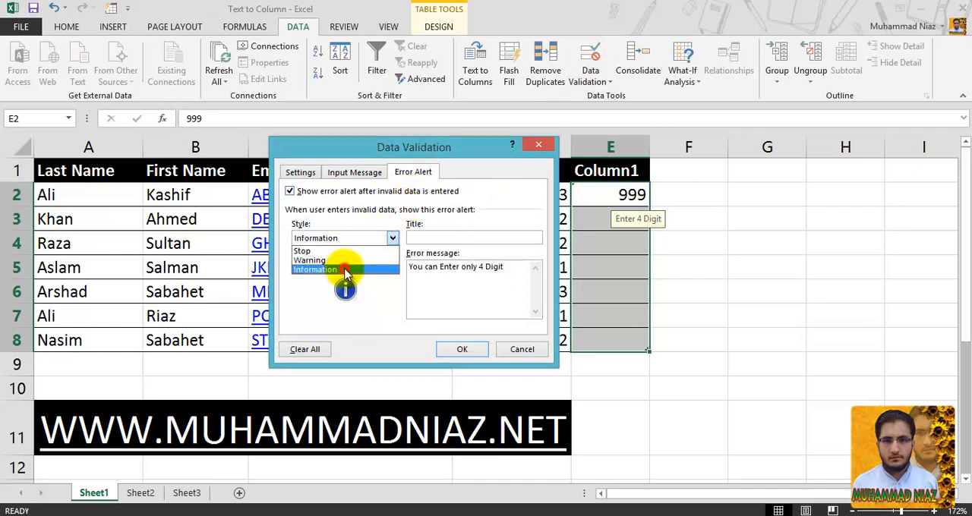
pyautogui.click(345, 270)
pyautogui.click(443, 348)
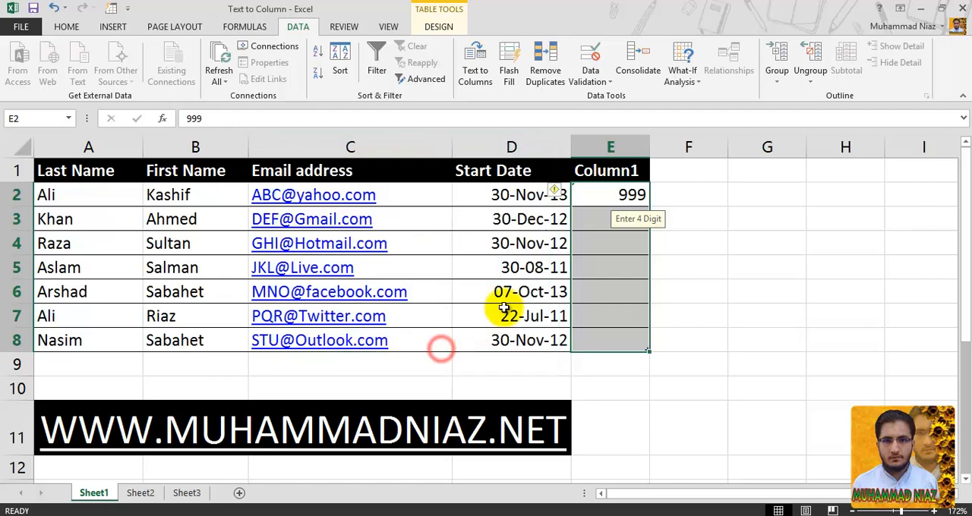
# - Clear cell E2, enter 999 in it again and accept the value in the Information alert
pyautogui.click(630, 196)
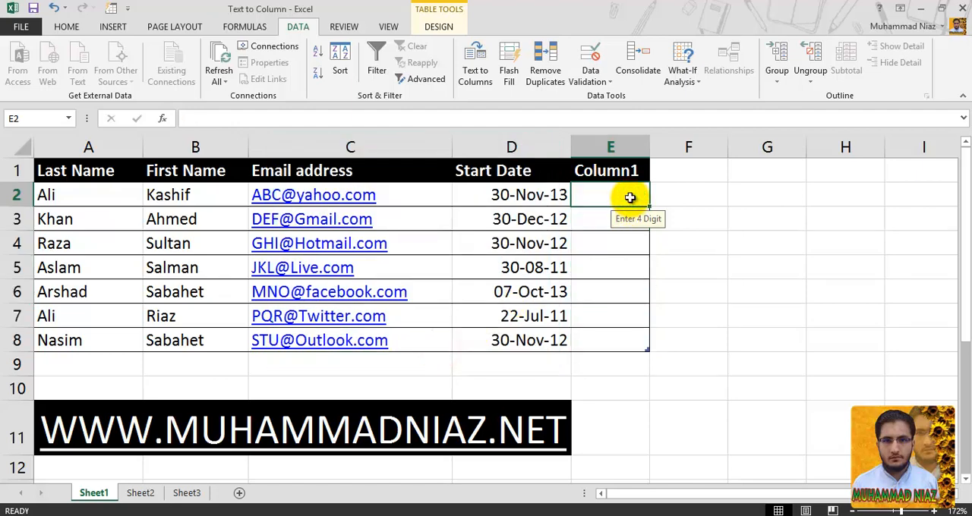
pyautogui.write('999')
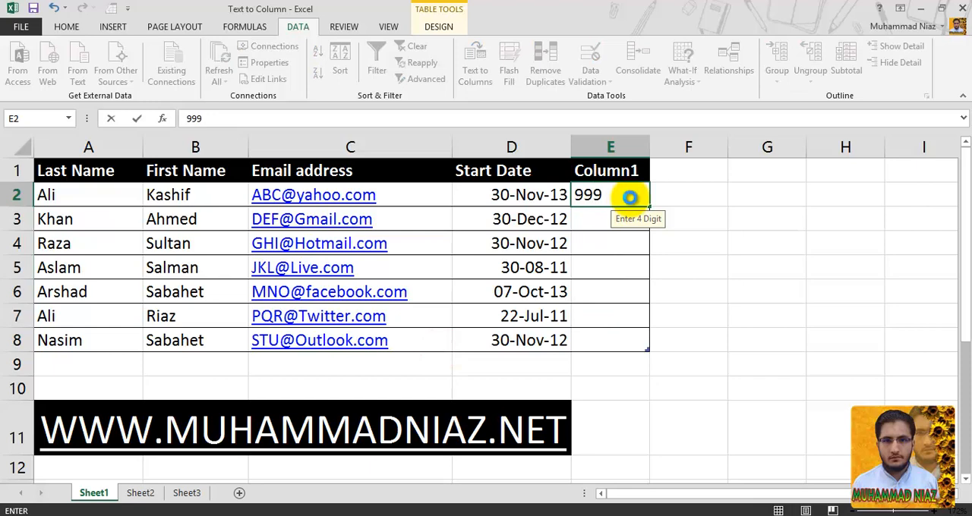
pyautogui.press('Return')
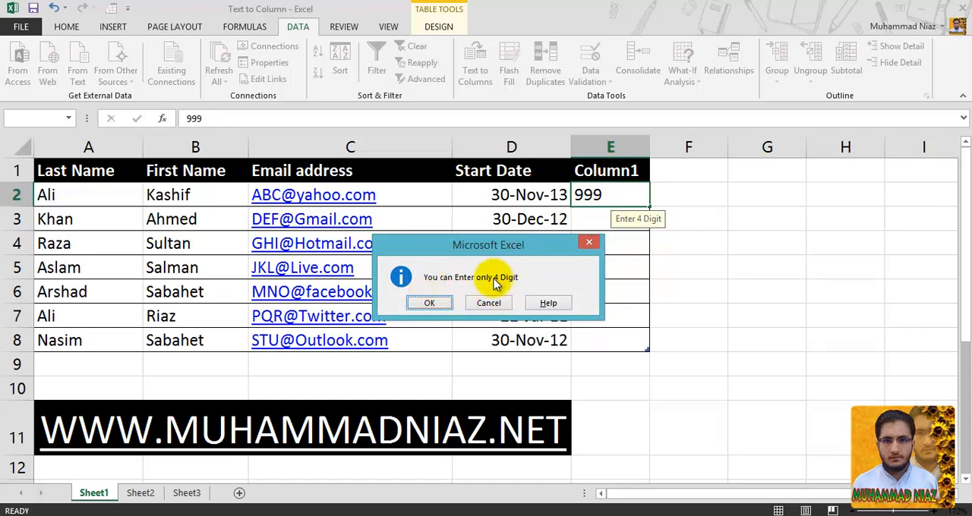
pyautogui.click(430, 303)
# - Examine the alert styles and allowed data types available for the validation of E2:E8, leaving the rule unchanged
pyautogui.moveTo(630, 194); pyautogui.dragTo(625, 333)
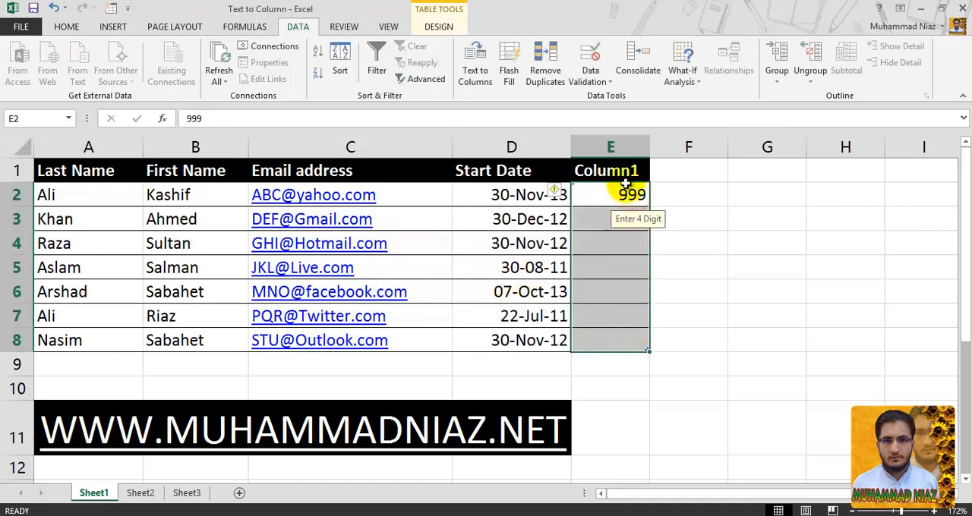
pyautogui.click(591, 58)
pyautogui.click(358, 240)
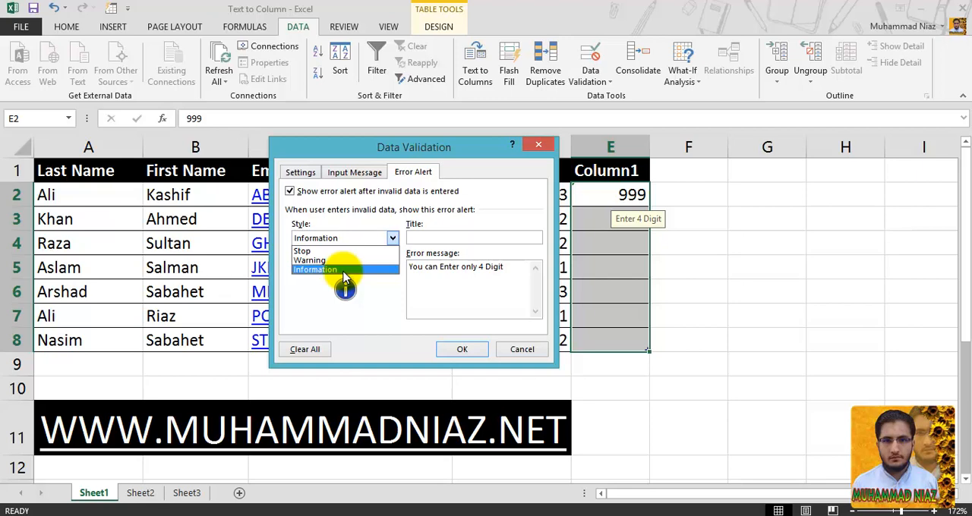
pyautogui.click(306, 172)
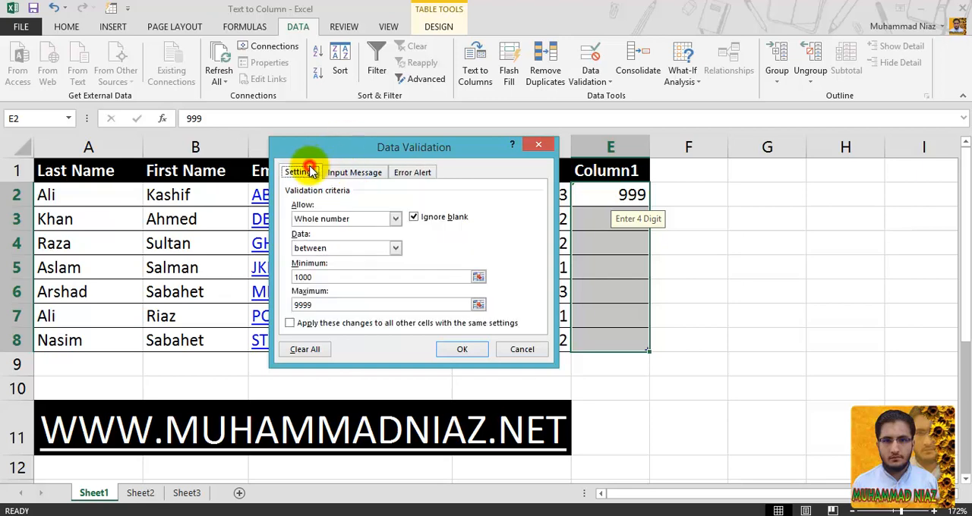
pyautogui.click(358, 220)
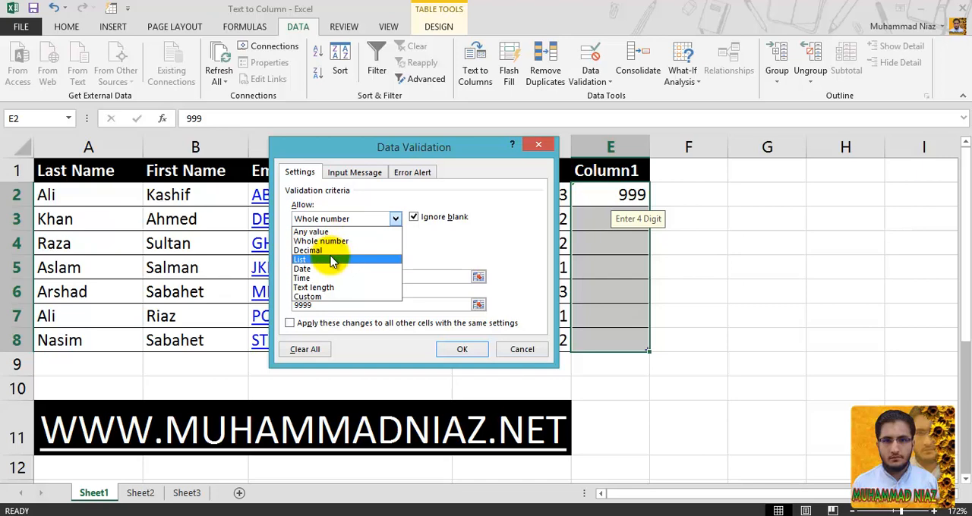
pyautogui.click(420, 244)
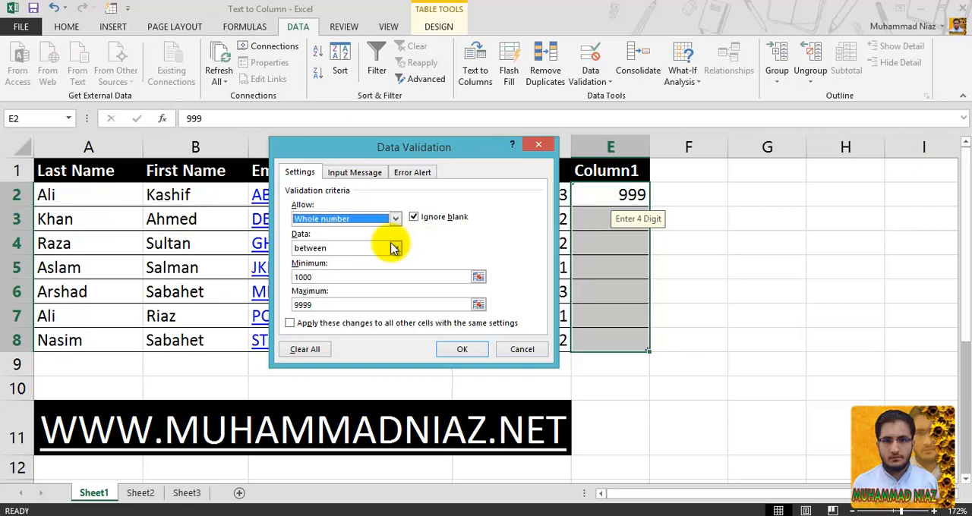
pyautogui.click(365, 220)
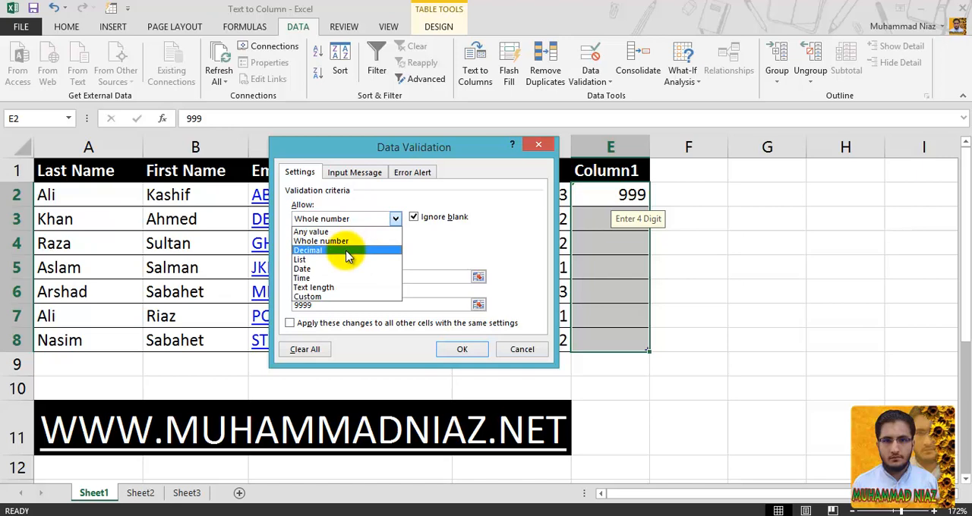
pyautogui.click(514, 349)
# - Start a validation rule for the Start Date cells D2:D8 that allows only dates equal to a given date
pyautogui.moveTo(492, 195); pyautogui.dragTo(480, 334)
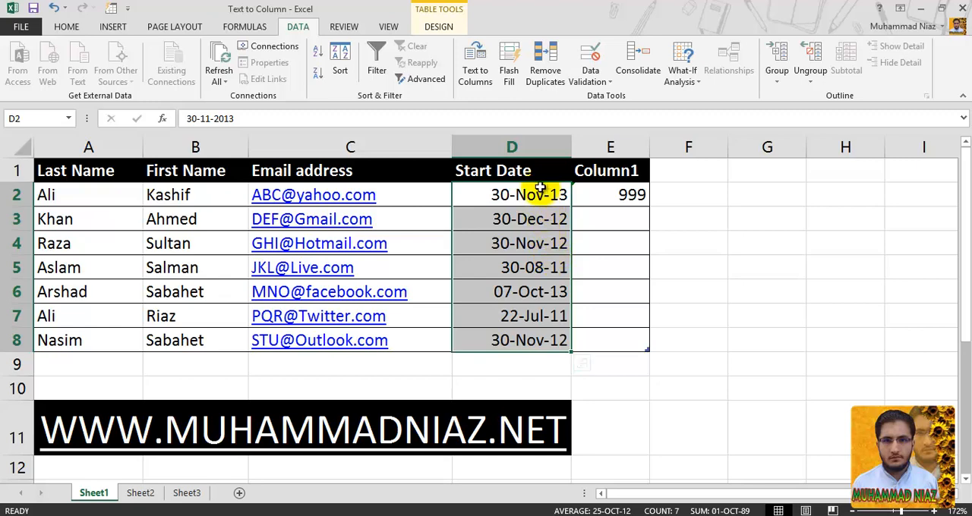
pyautogui.click(590, 54)
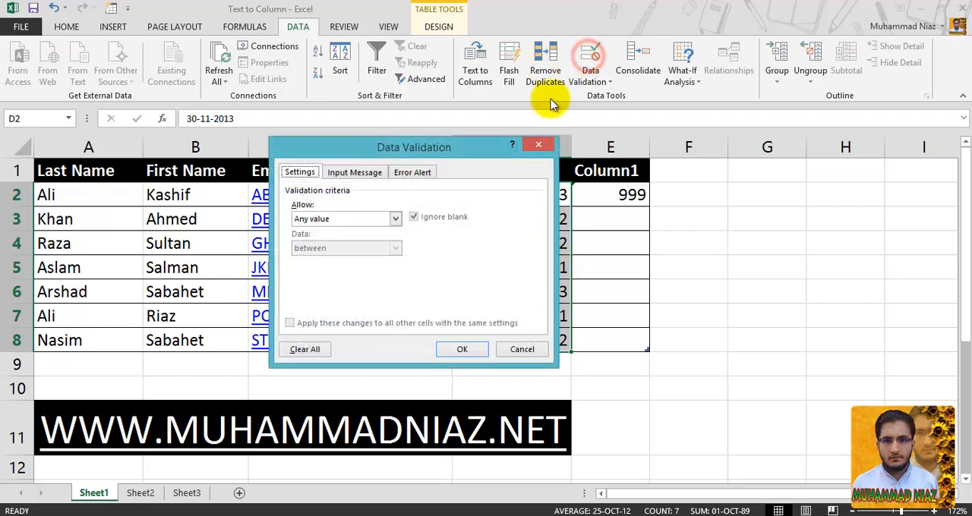
pyautogui.click(338, 218)
pyautogui.click(326, 268)
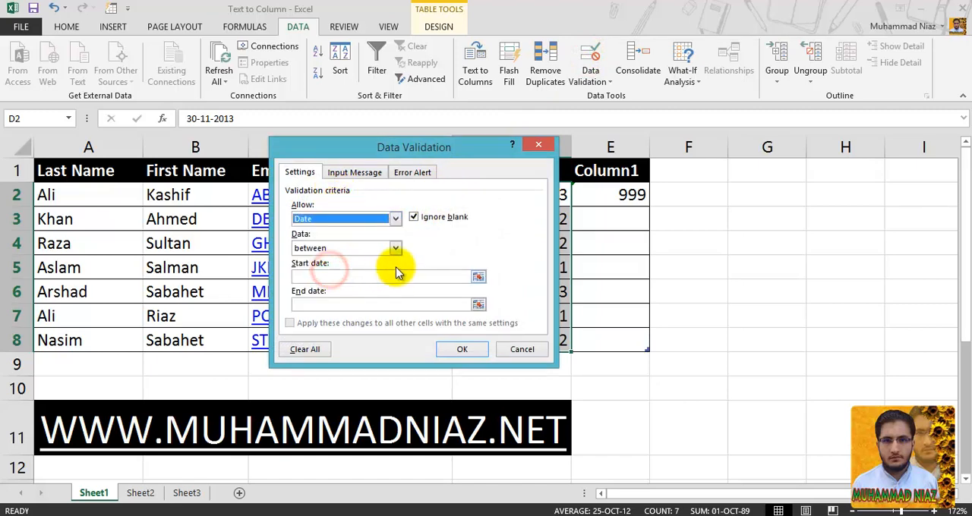
pyautogui.click(371, 251)
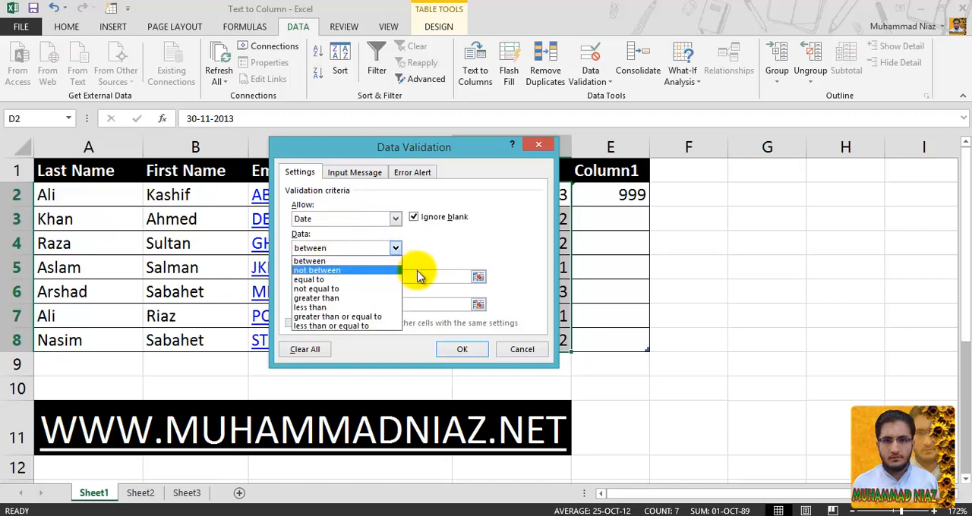
pyautogui.click(357, 279)
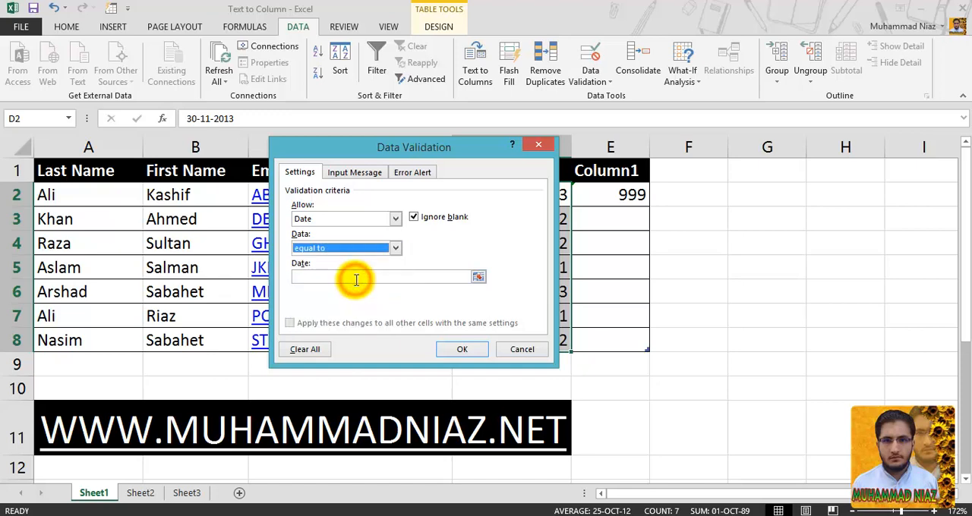
pyautogui.click(357, 277)
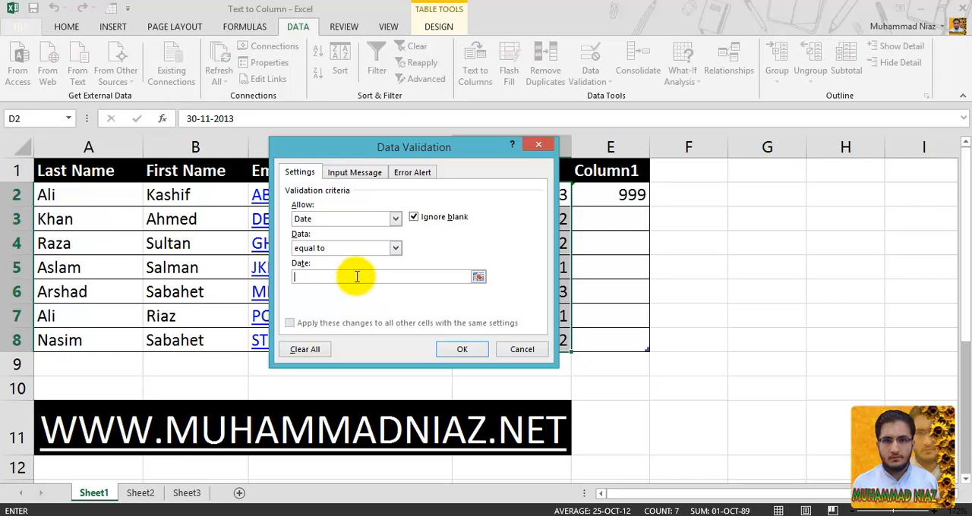
# - Switch the date rule's comparison for D2:D8 to "not equal to" and review the other comparison options
pyautogui.click(395, 247)
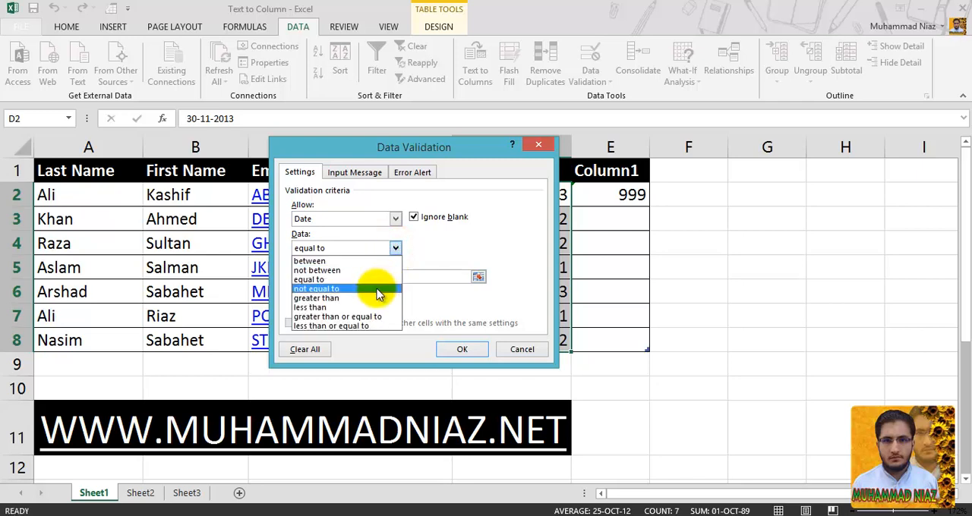
pyautogui.click(378, 289)
pyautogui.click(380, 278)
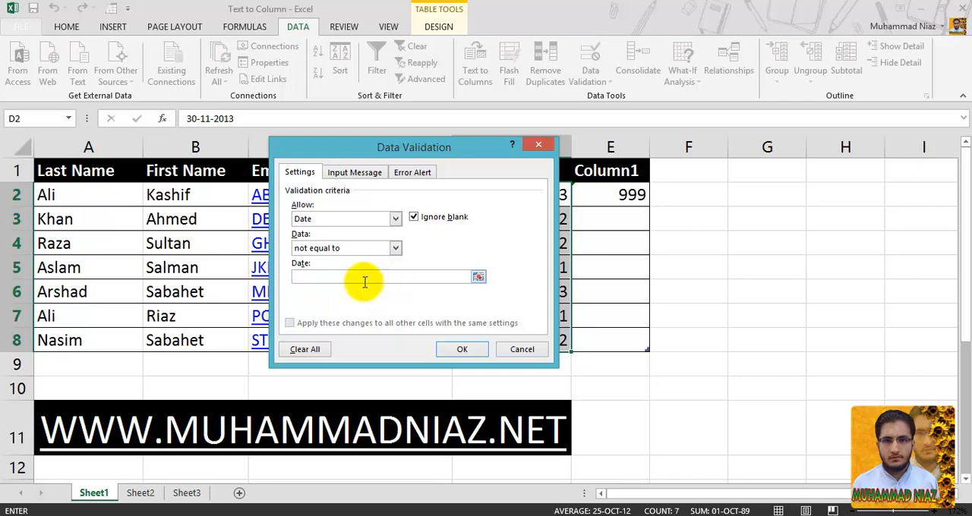
pyautogui.click(394, 250)
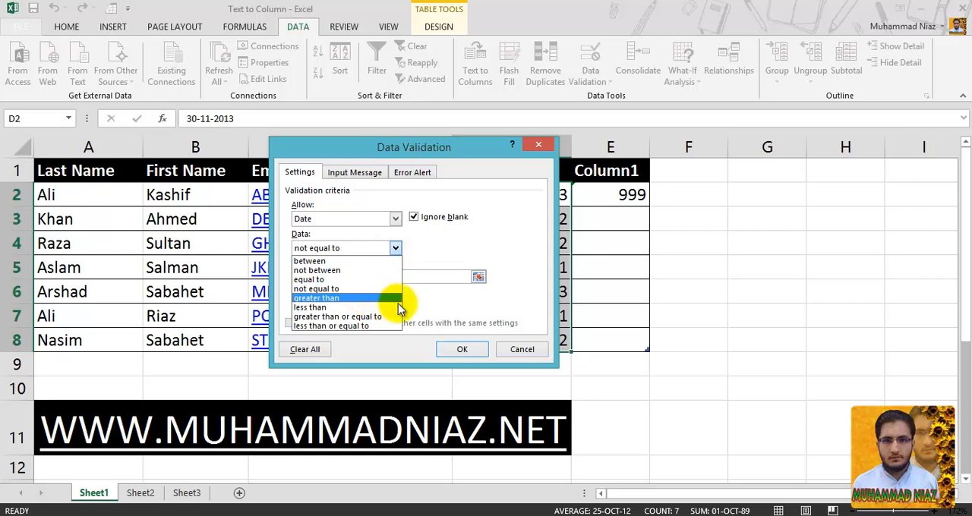
pyautogui.click(430, 302)
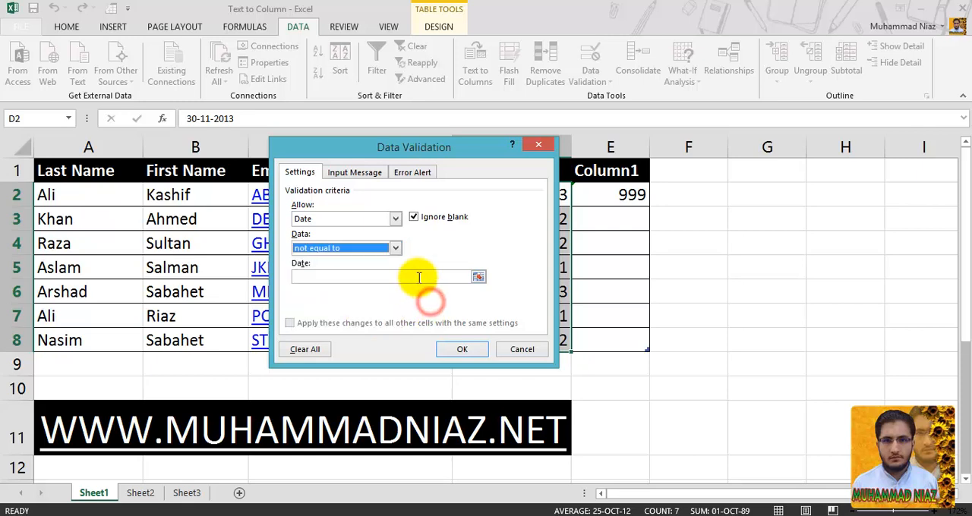
# - Try the "less than" comparison for the date rule on D2:D8, and discard the rule without applying it
pyautogui.click(395, 249)
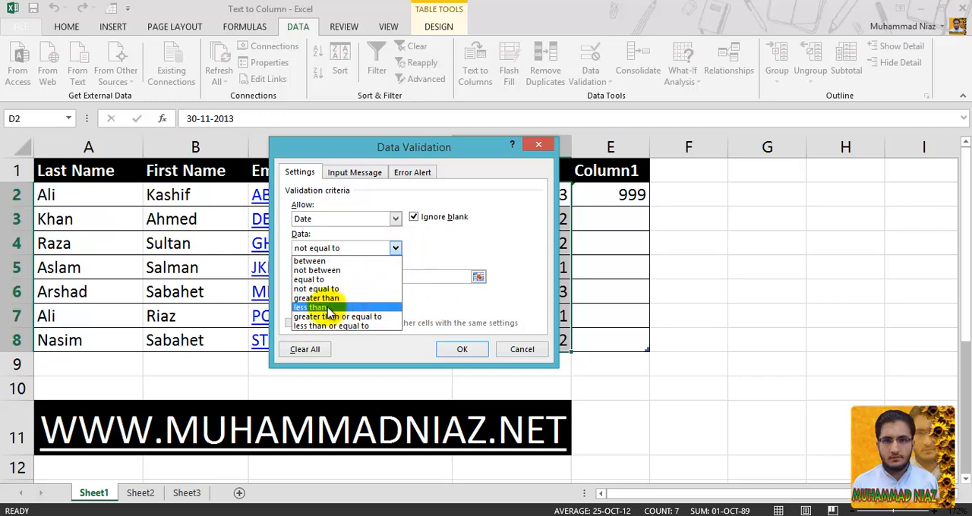
pyautogui.click(326, 307)
pyautogui.click(386, 277)
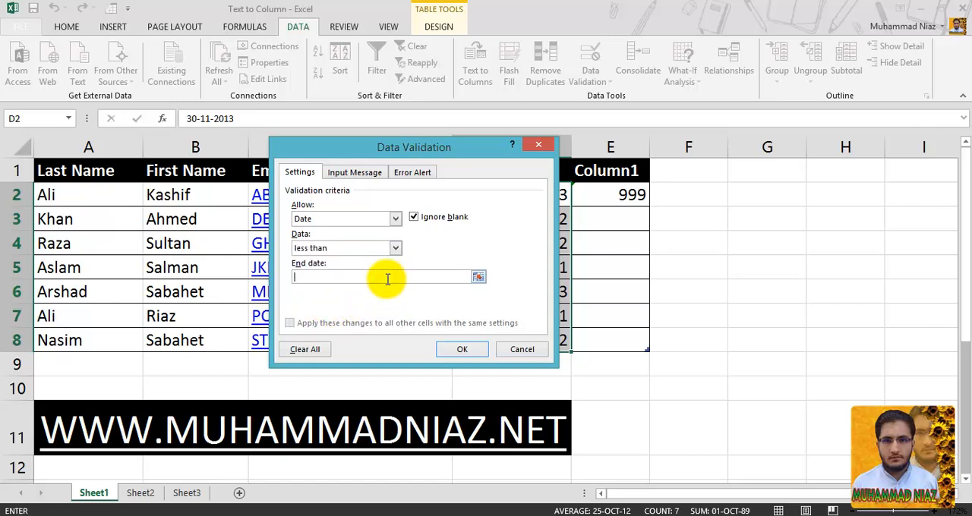
pyautogui.click(395, 248)
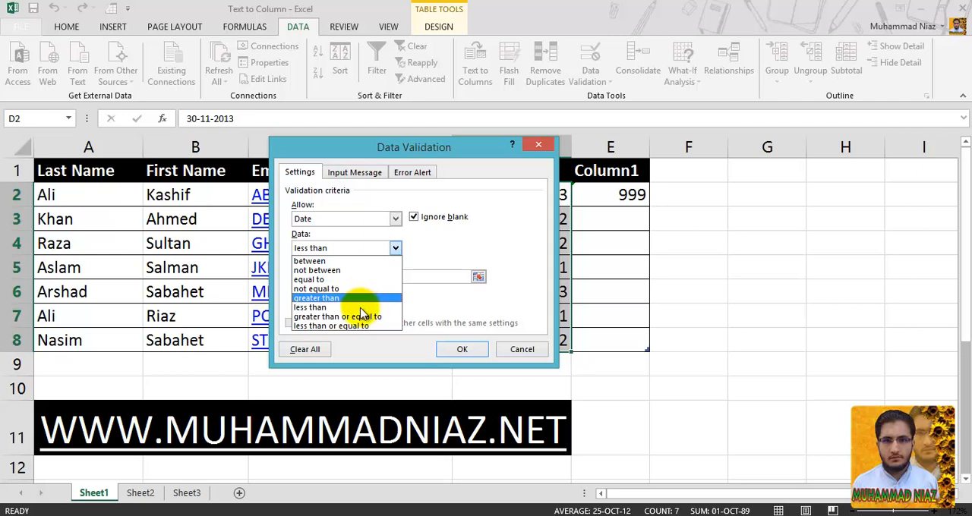
pyautogui.click(436, 297)
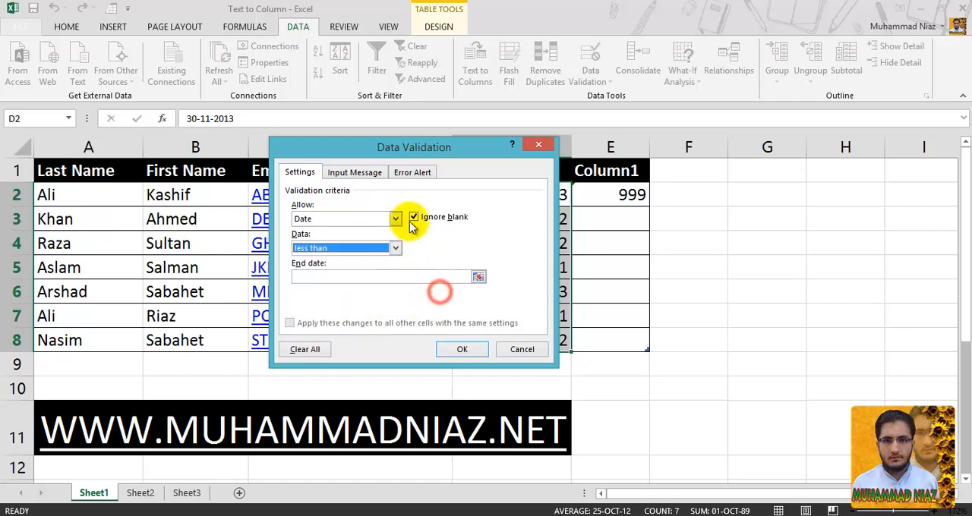
pyautogui.click(372, 173)
pyautogui.click(483, 301)
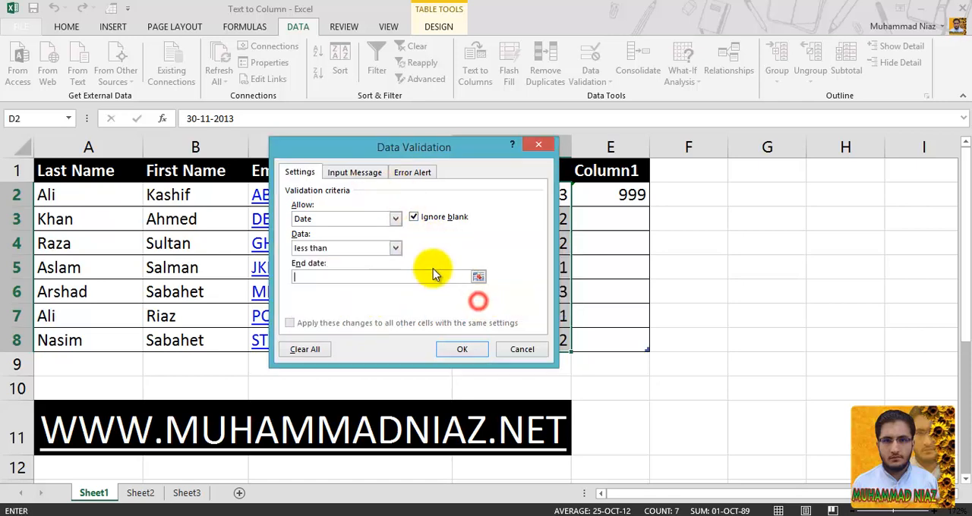
pyautogui.click(507, 349)
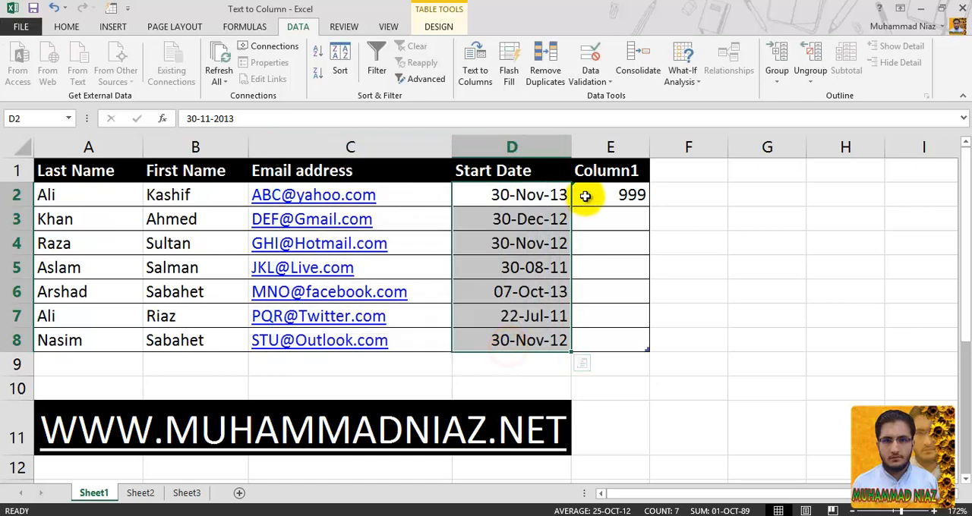